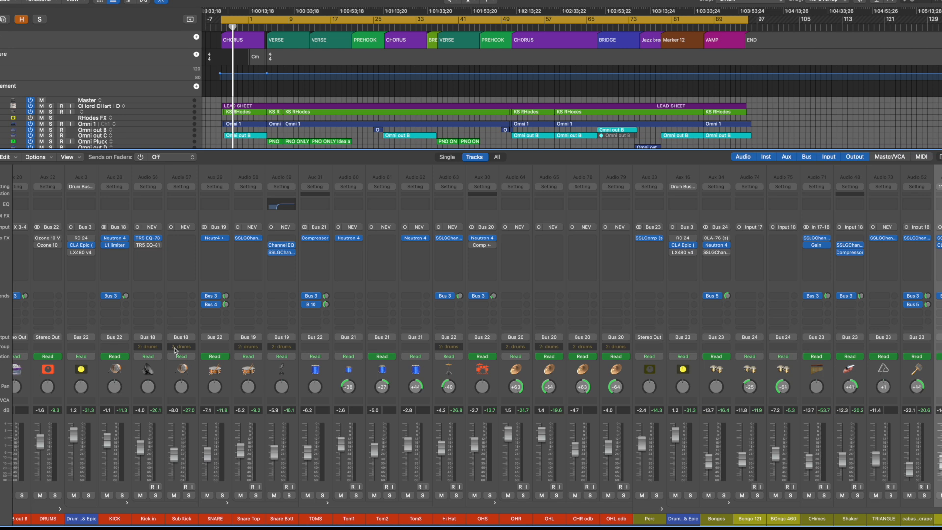
- Select all effect return channel strips in the mixer, from Hall Rev Bus Rev through PNO Hall
scroll(83, 333, "left", 10)
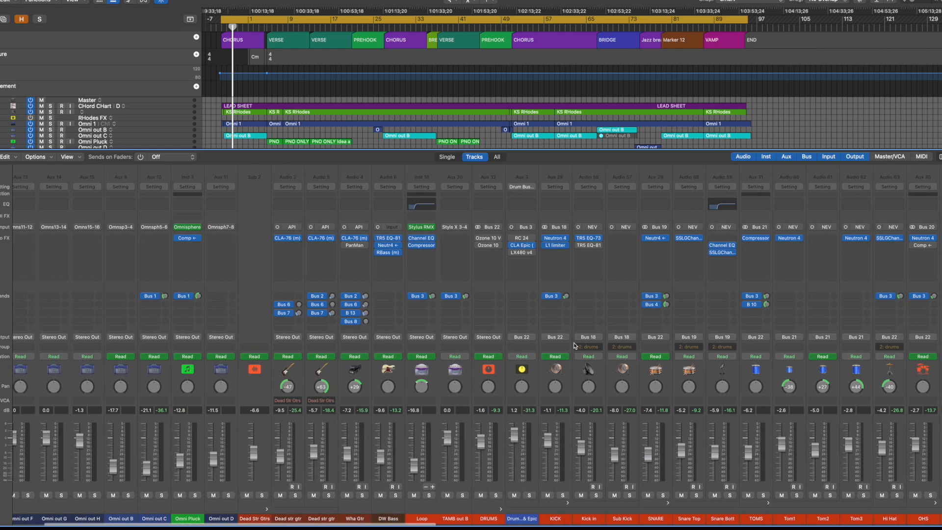
scroll(570, 346, "right", 20)
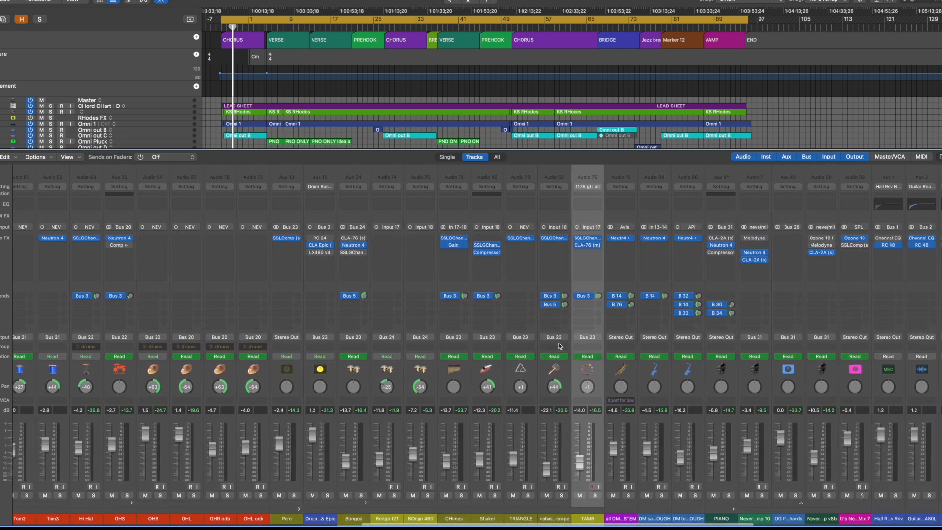
scroll(560, 346, "right", 15)
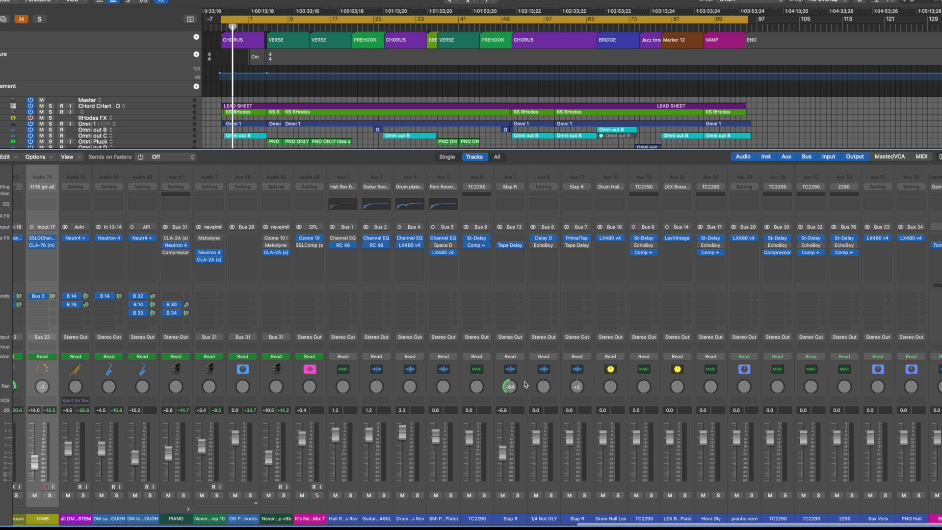
left_click(352, 518)
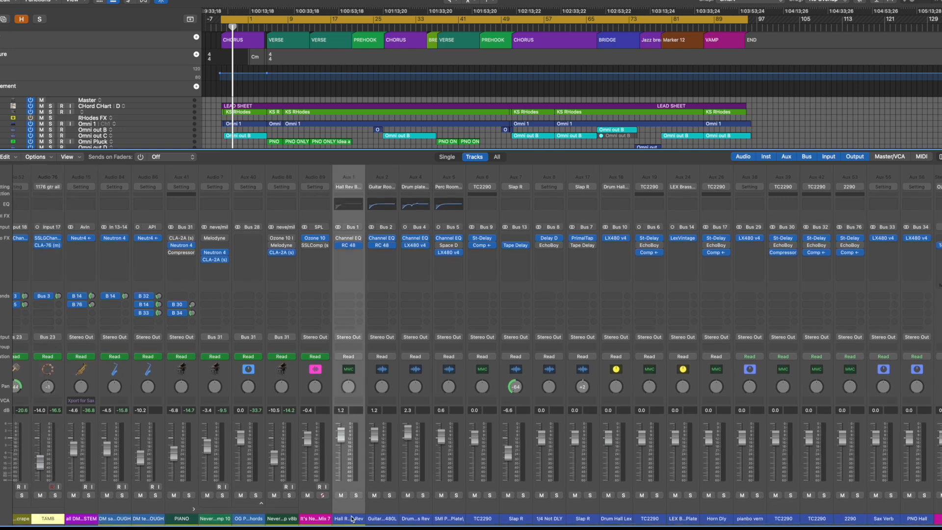
left_click(926, 520, "shift")
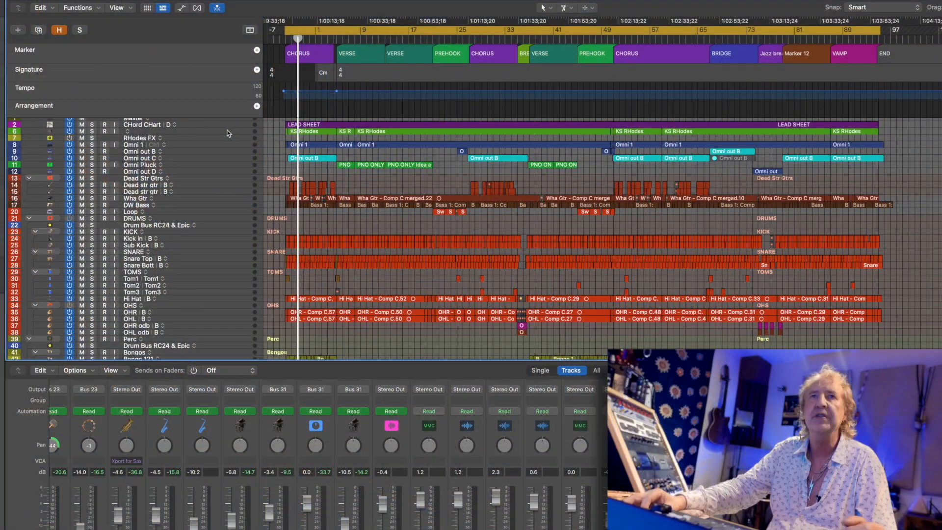
- Select the synth tracks from KS RHodes through Omni Pluck and examine their sends in the enlarged mixer
left_click(219, 132)
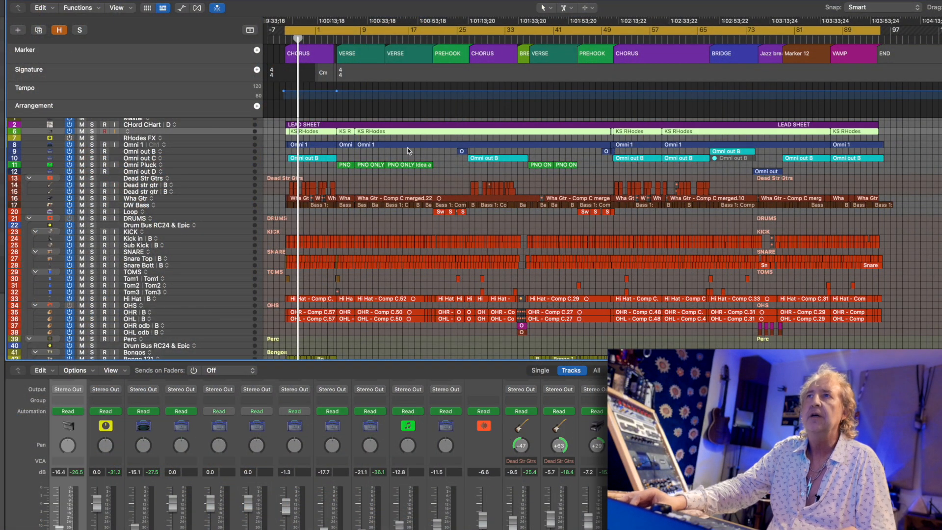
left_click(202, 180, "shift")
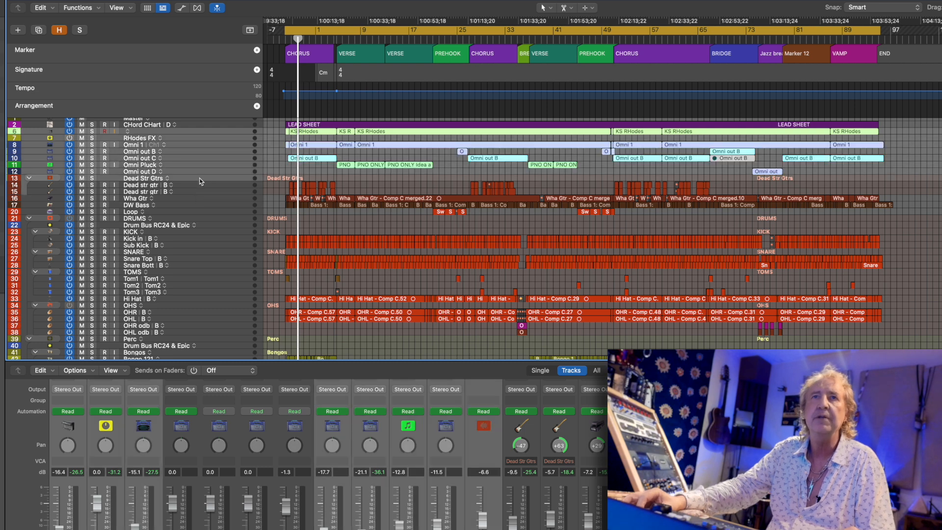
left_click(200, 168, "shift")
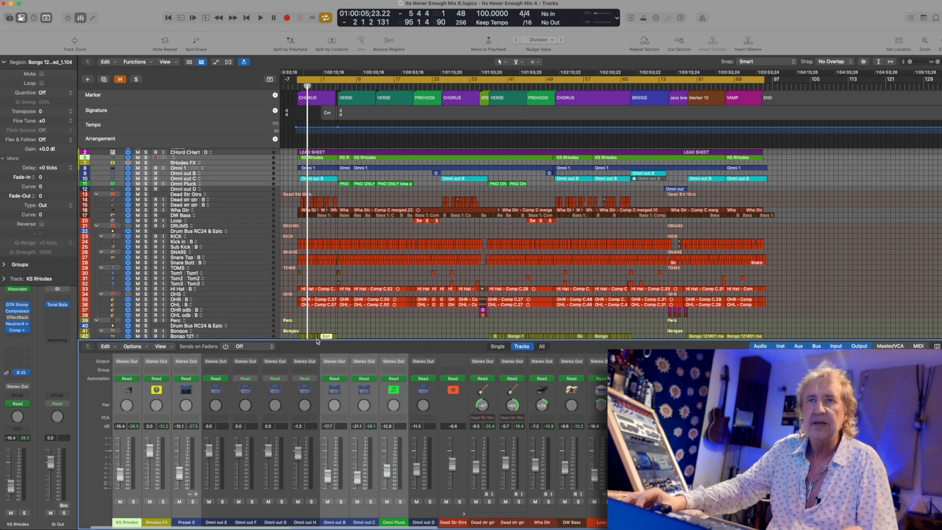
left_click_drag(318, 339, 314, 196)
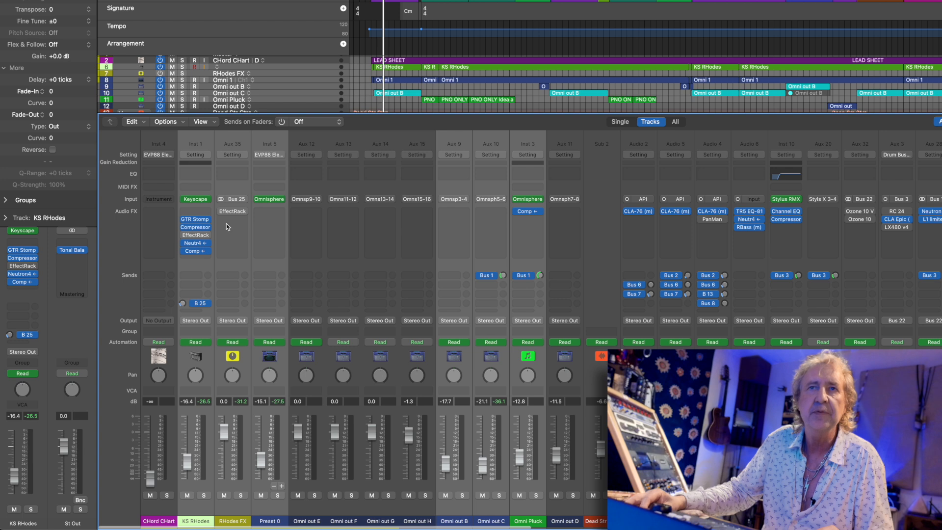
scroll(225, 507, "right", 1)
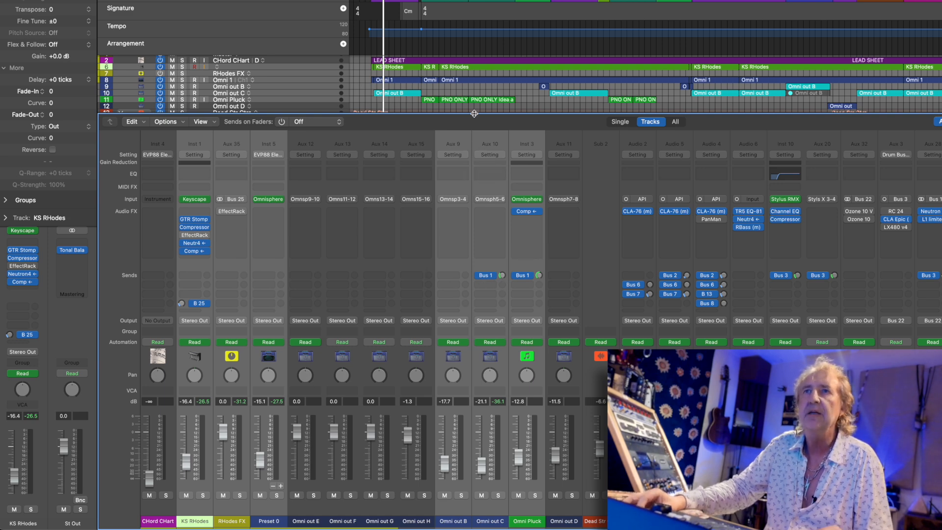
left_click_drag(473, 115, 472, 415)
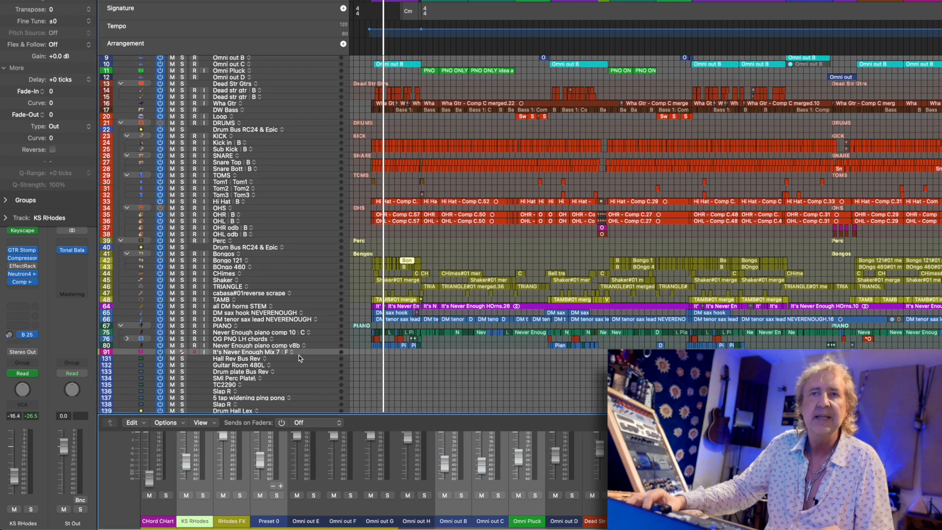
- Move the Hall Rev Bus Rev track up beside the KS RHodes track at the start of the synth tracks
left_click(299, 357)
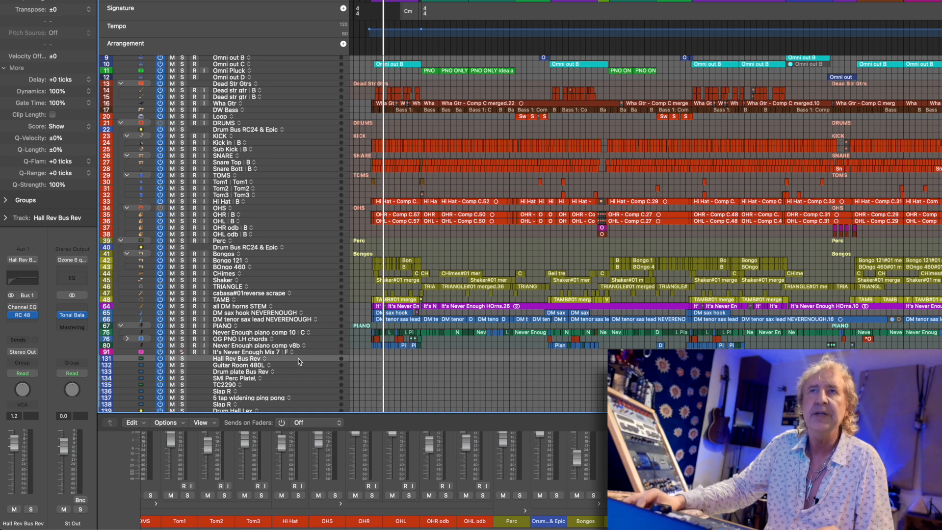
left_click_drag(356, 328, 361, 158)
left_click_drag(302, 218, 308, 74)
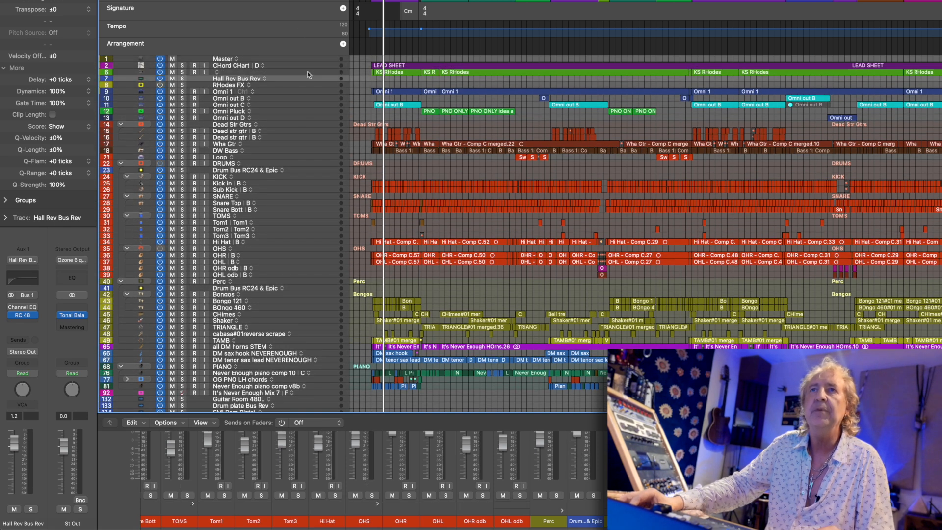
- Group the tracks from Hall Rev Bus Rev through Omni out D into a summing track stack
left_click(287, 123, "shift")
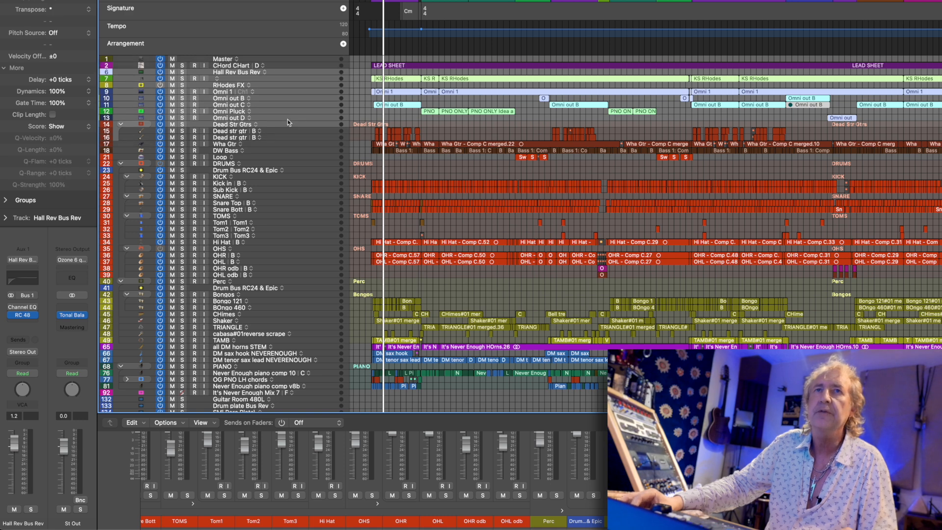
left_click(291, 116, "shift")
left_click(281, 118, "shift")
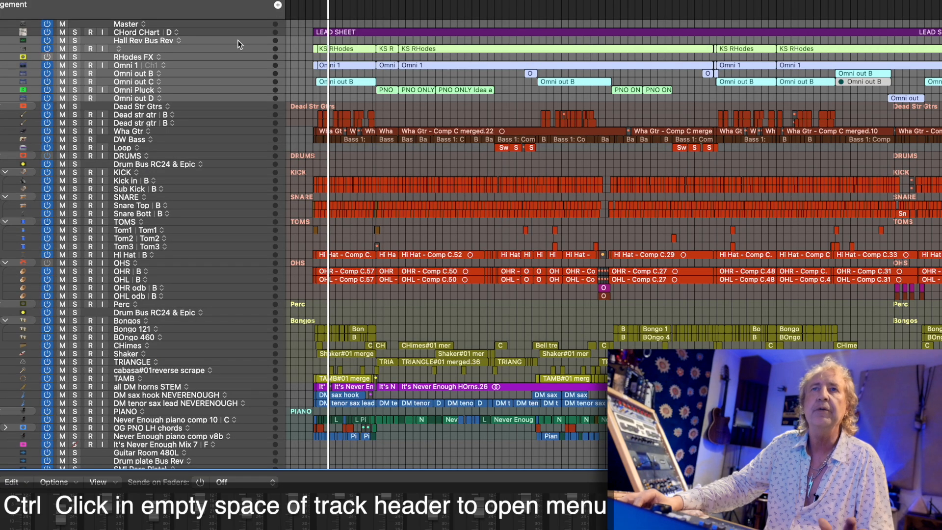
left_click(310, 72, "ctrl")
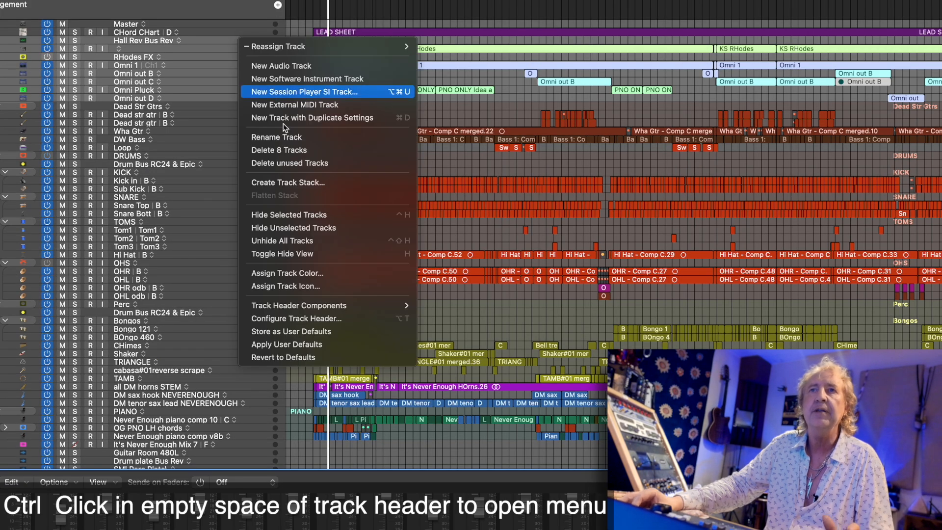
left_click(290, 182)
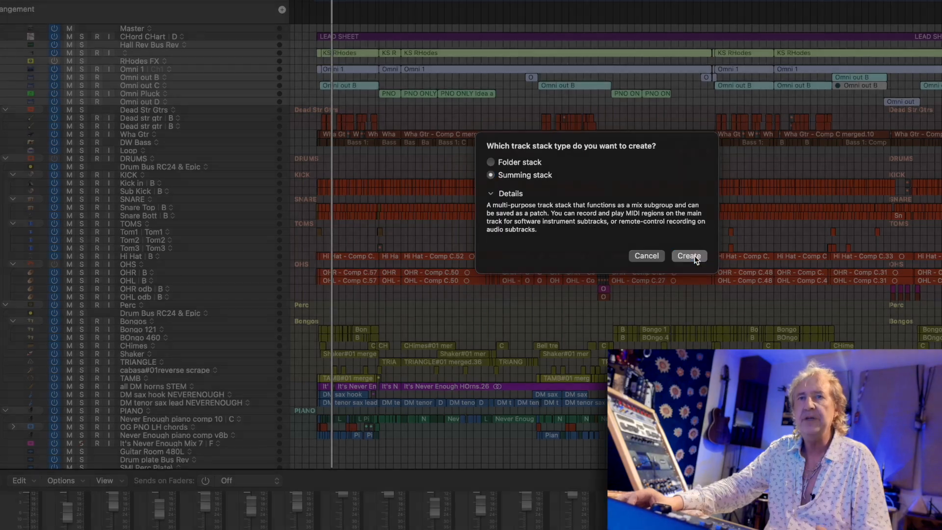
left_click(689, 257)
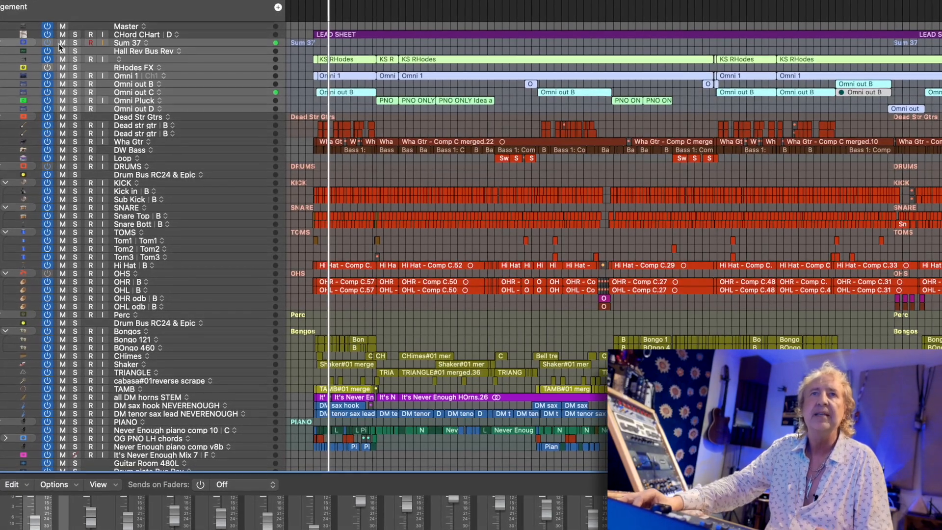
- Rename the new summing stack as SYnth Stem
double_click(128, 42)
type("SYnth Stem")
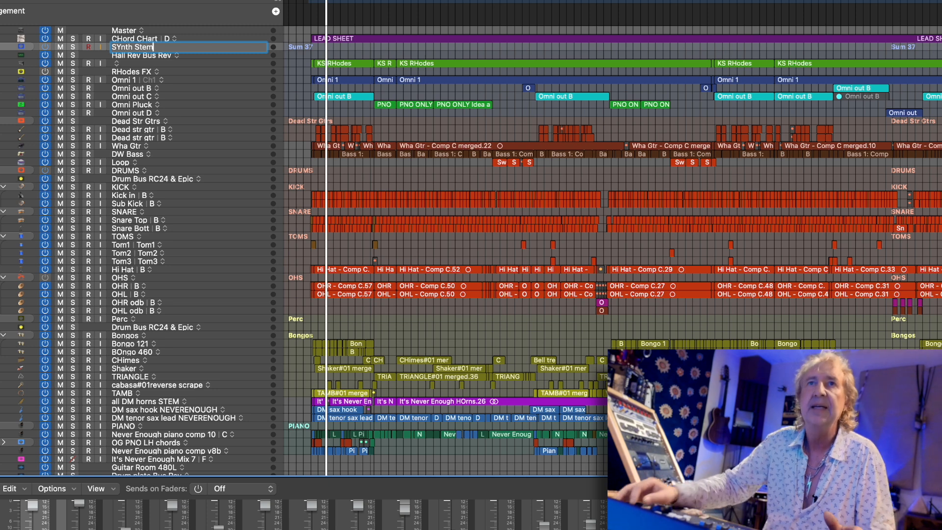
key("Return")
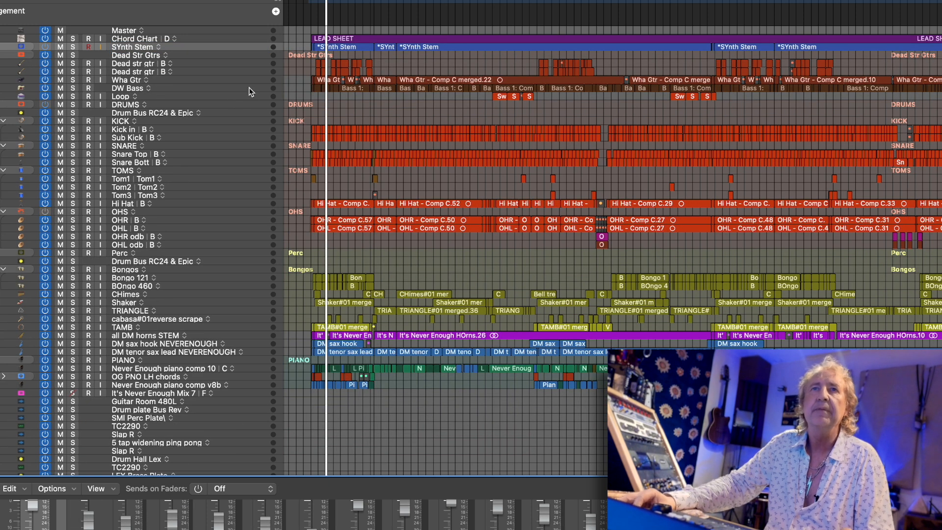
- Check the guitar tracks from Dead Str Gtrs through Wha Gtr and select their effect returns on Bus 2, 6, 7, 8 and 13
left_click(203, 55)
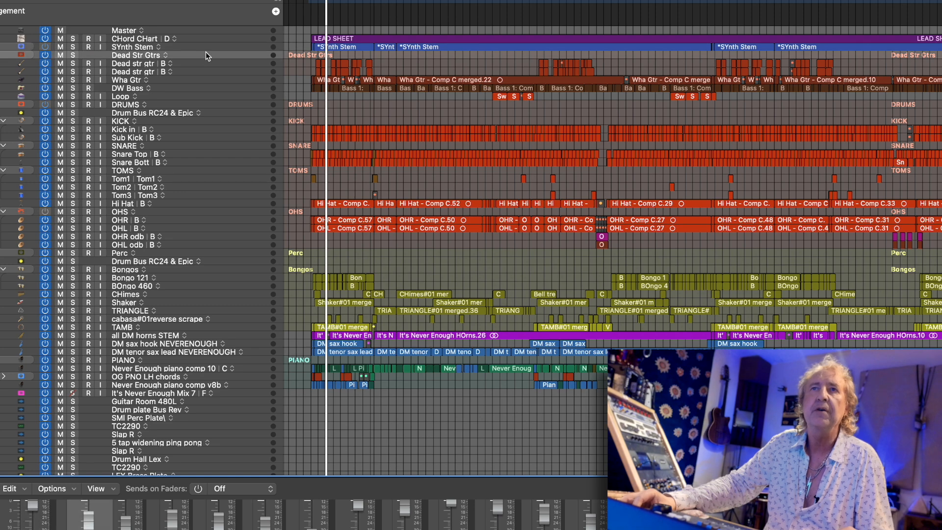
left_click(194, 79, "shift")
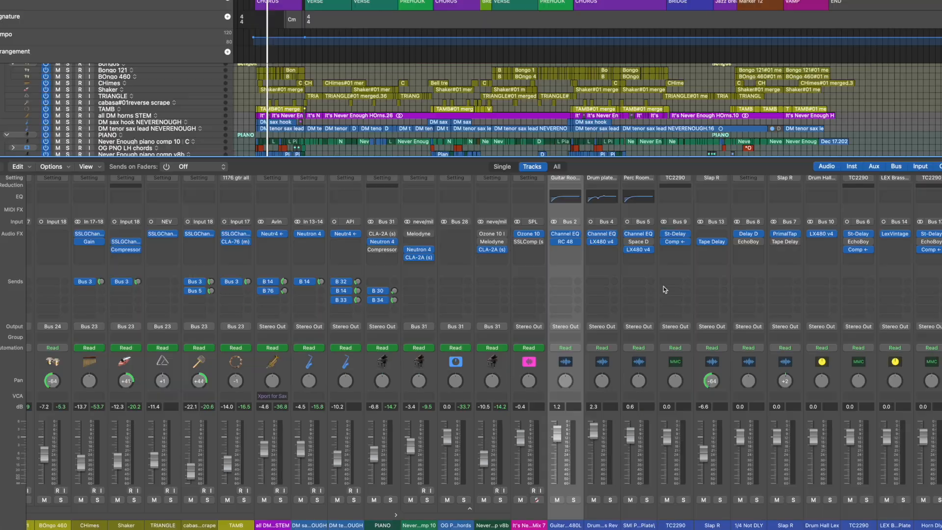
scroll(665, 290, "right", 3)
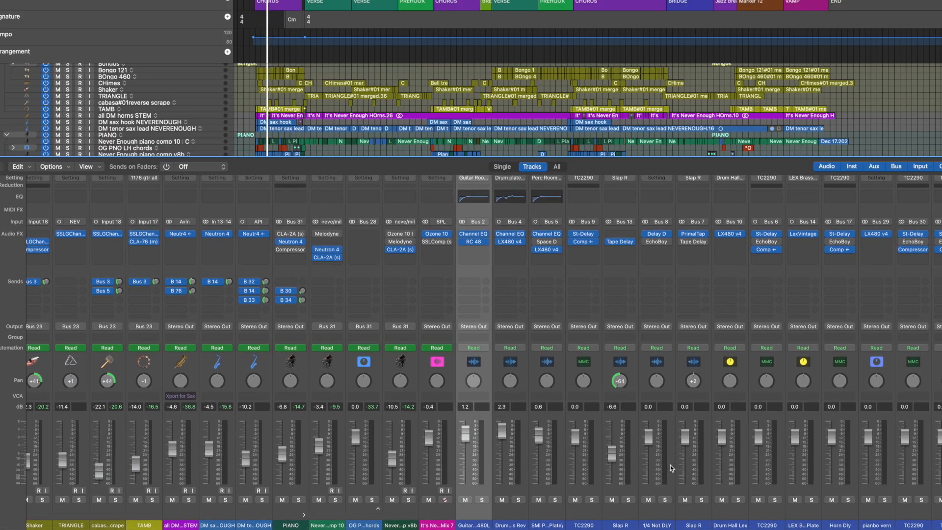
left_click(695, 525)
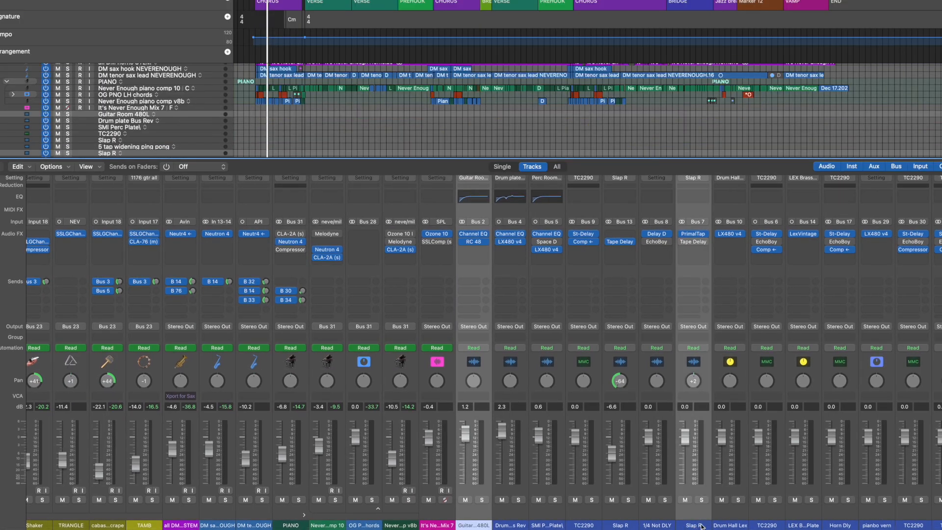
left_click(766, 526)
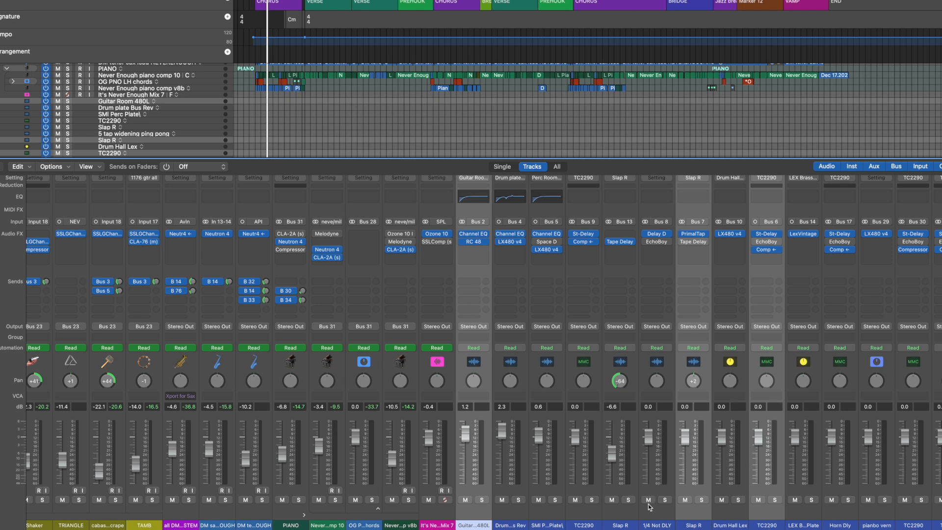
left_click(658, 525)
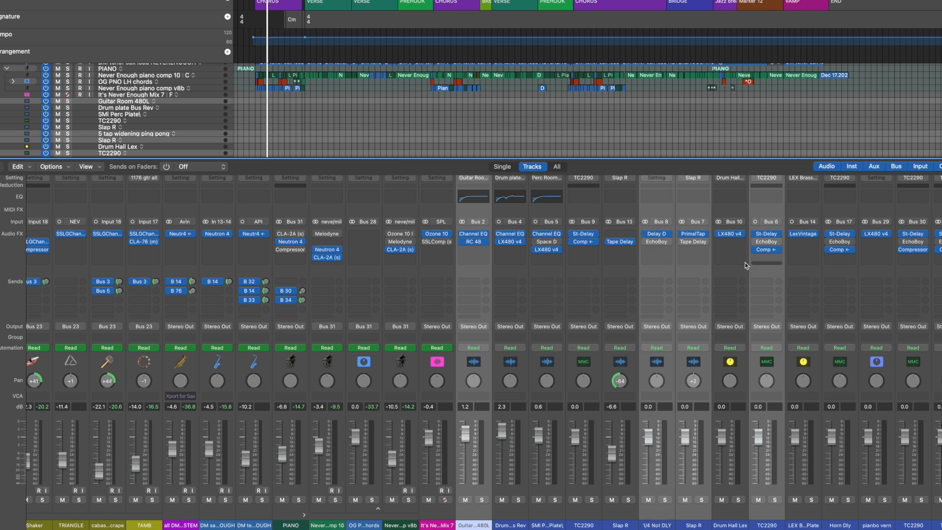
left_click(628, 526)
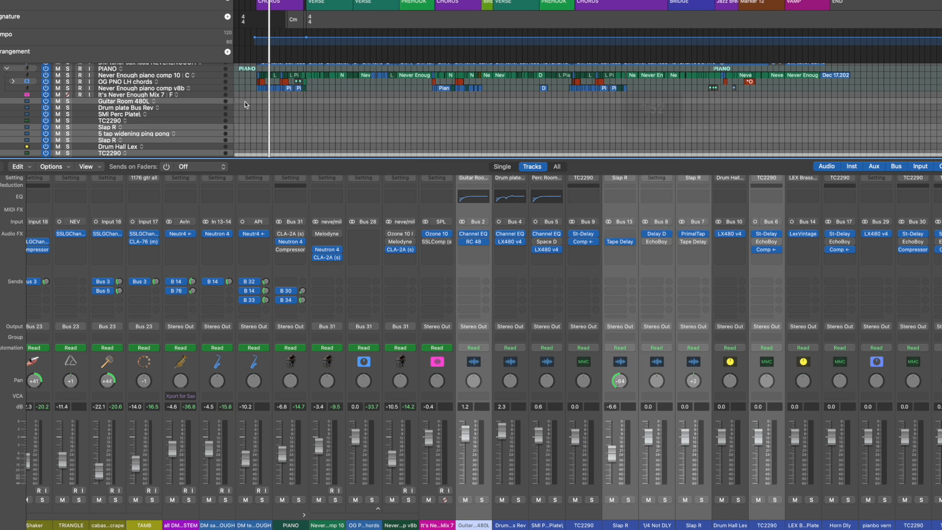
- Move the selected guitar effect return tracks up the track list to directly below Wha Gtr
scroll(169, 147, "up", 10)
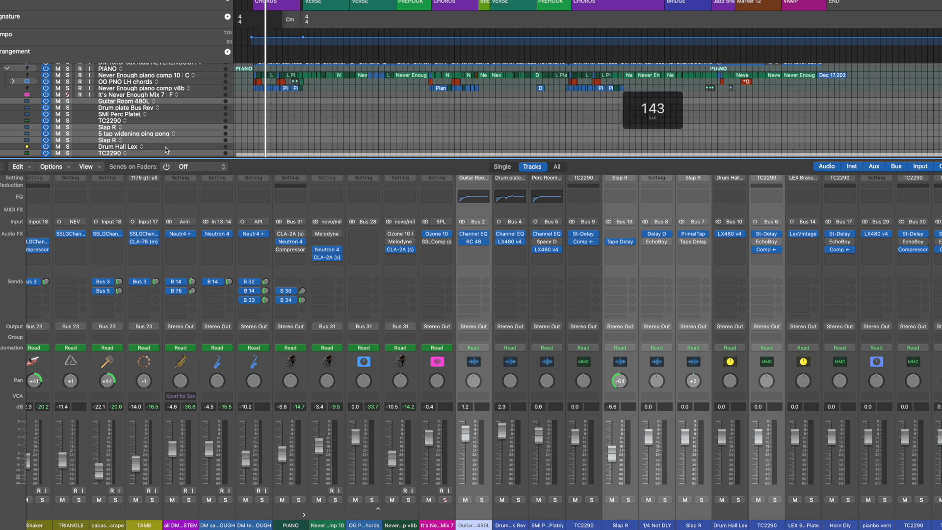
scroll(178, 98, "up", 3)
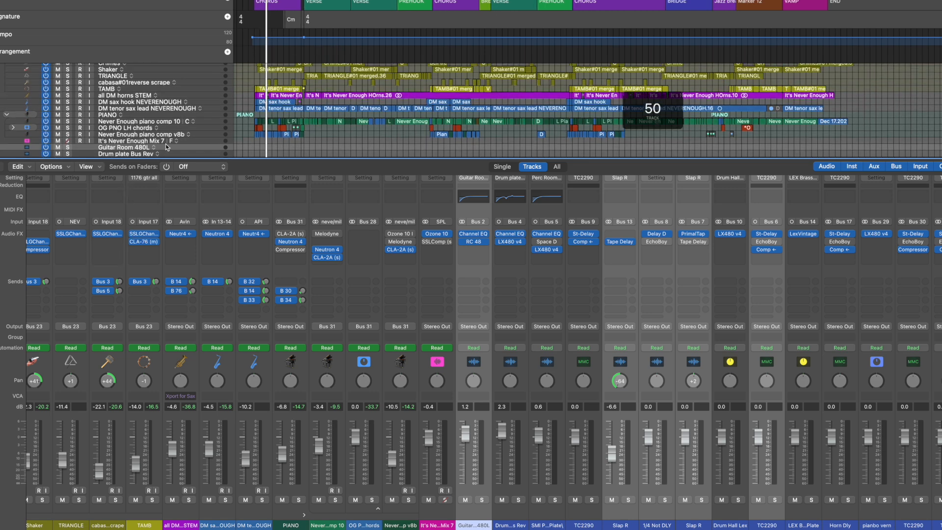
scroll(165, 149, "up", 10)
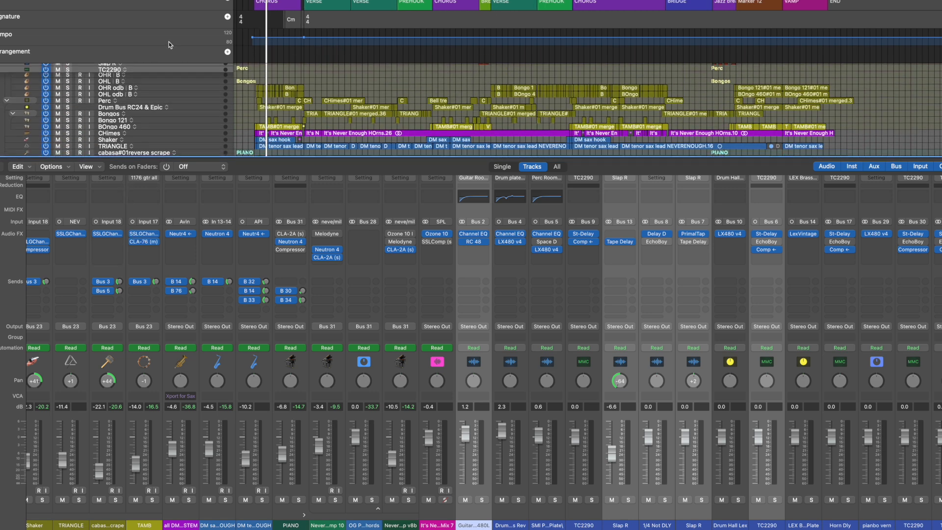
scroll(167, 88, "up", 5)
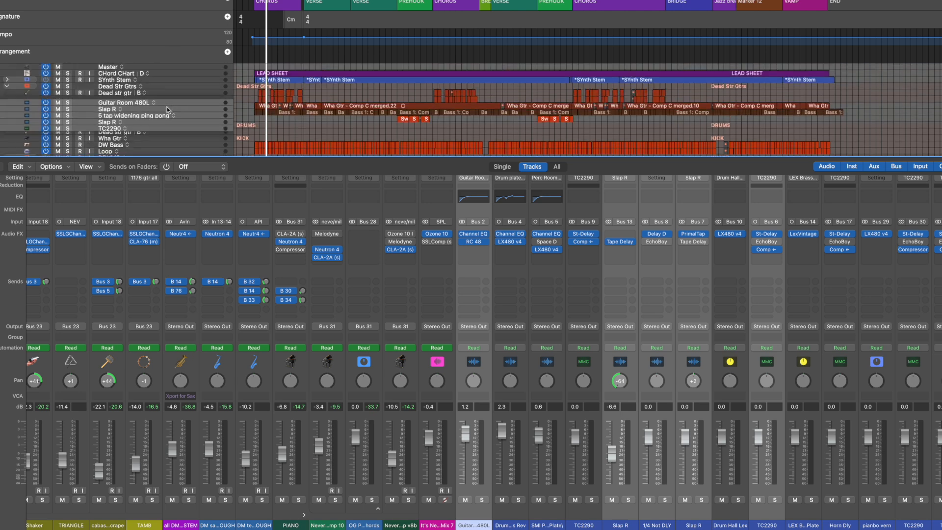
mouse_move(167, 102)
left_mouse_down()
mouse_move(167, 93)
mouse_move(163, 102)
left_mouse_up()
scroll(186, 109, "down", 3)
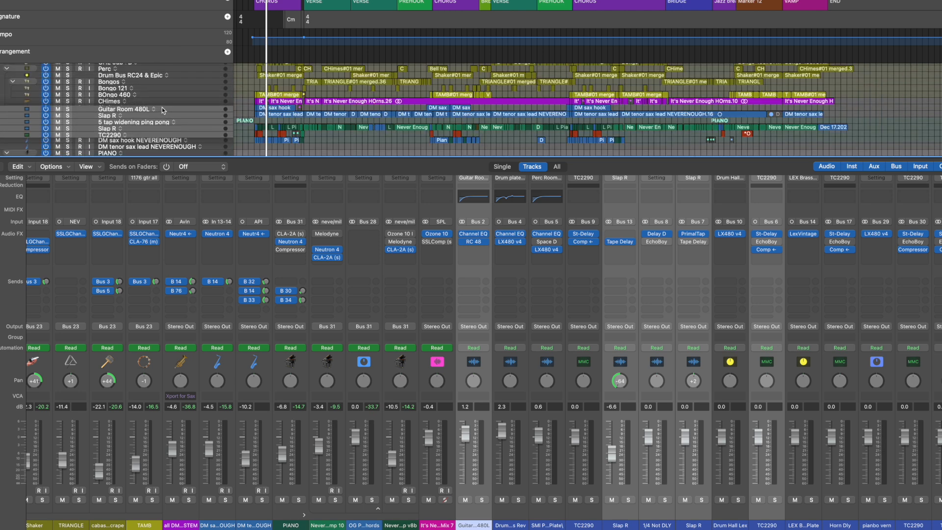
scroll(217, 105, "up", 3)
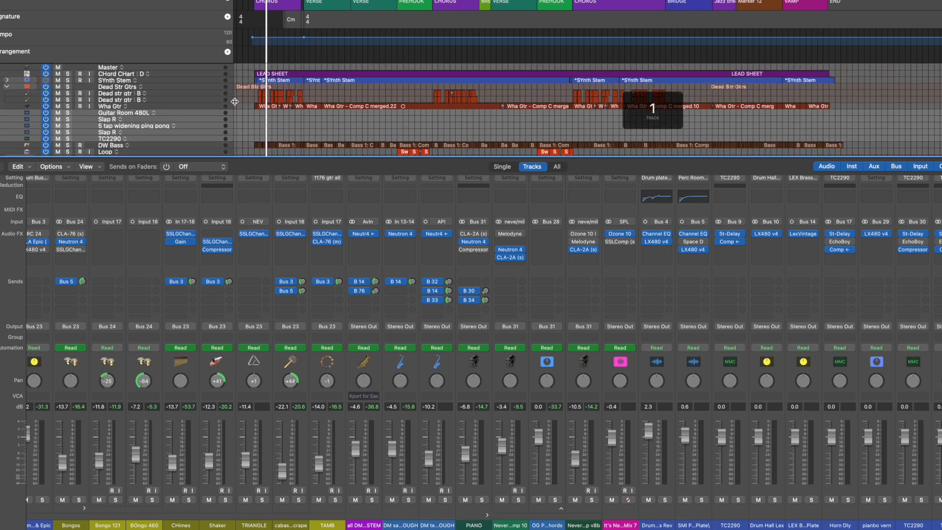
- Collapse the Dead Str Gtrs track stack
left_click(172, 91)
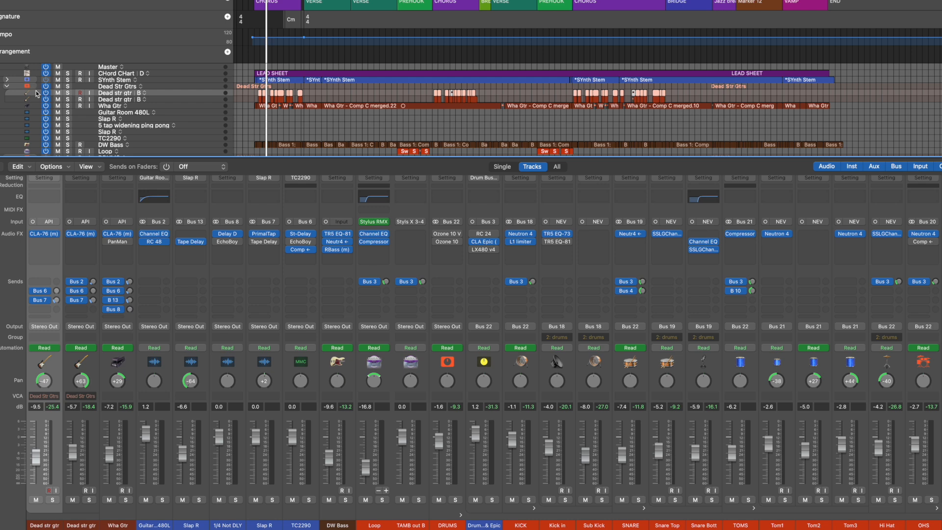
left_click(7, 87)
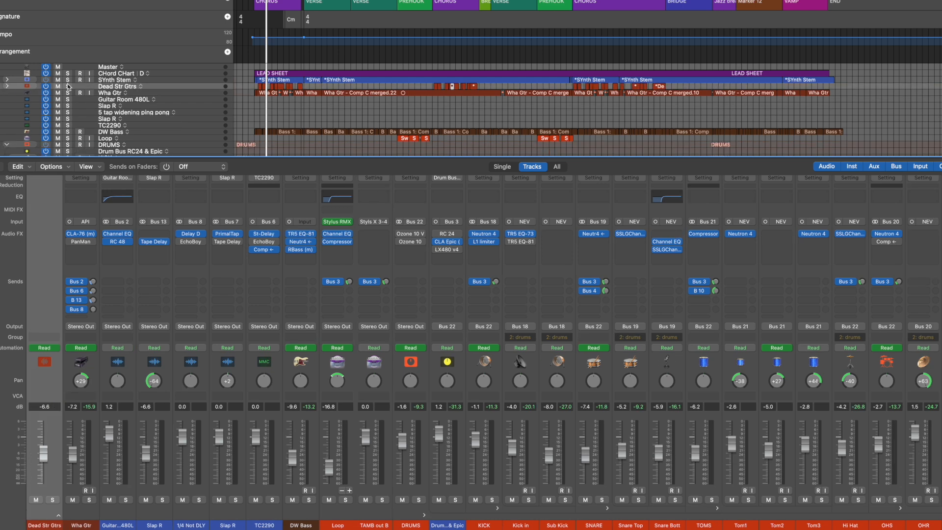
- Group the Dead Str Gtrs stack, Wha Gtr and the guitar effect returns down through TC2290 into a new summing stack
left_click(7, 86)
left_click(7, 87)
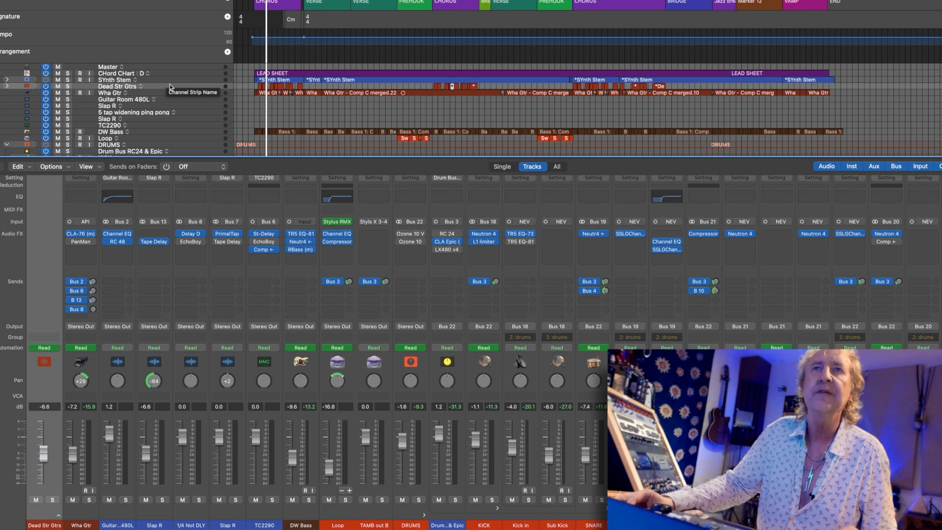
left_click(189, 94)
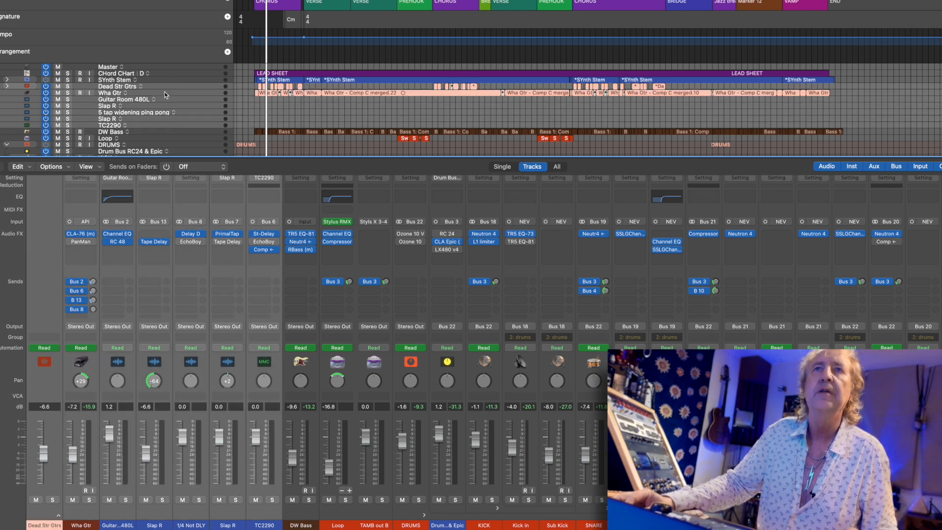
right_click(176, 88)
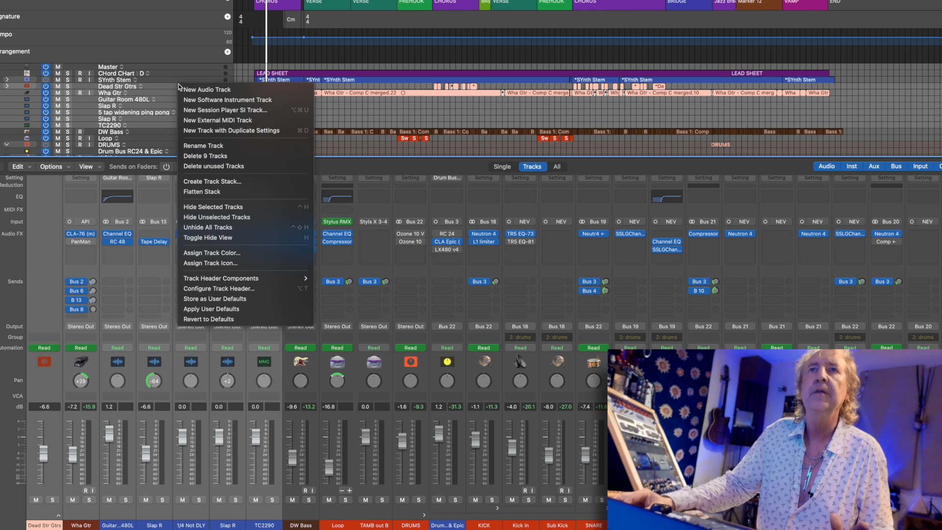
left_click(240, 183)
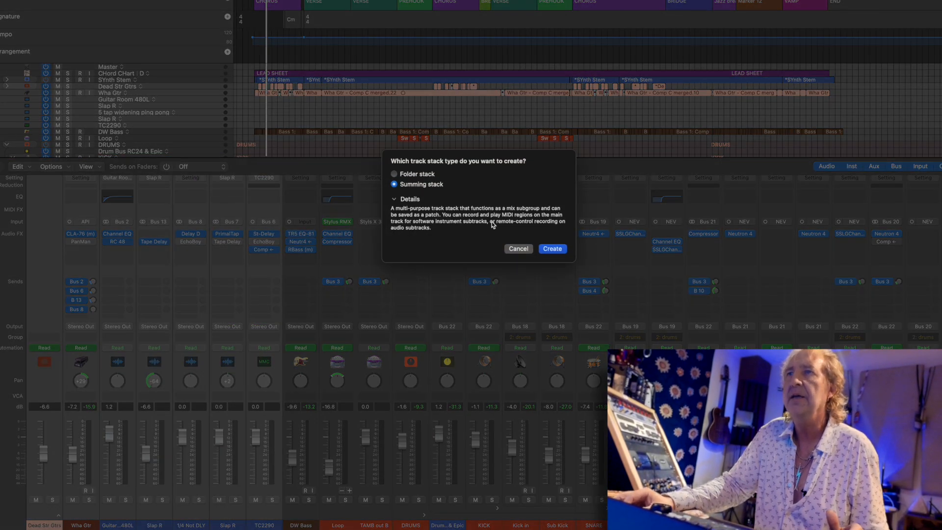
left_click(550, 250)
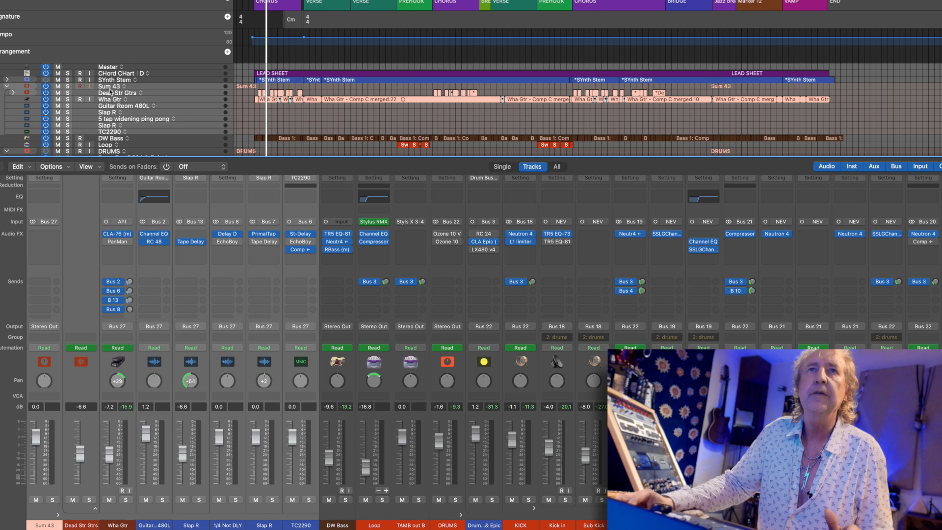
- Rename the new guitar summing stack as Gtr Stem and collapse it
double_click(109, 87)
type("Gtr")
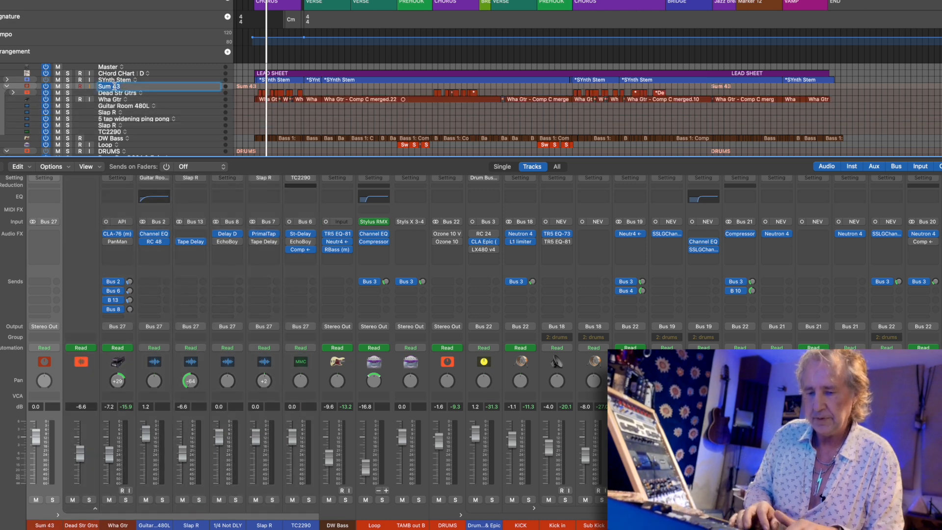
type(" Stem")
key("Return")
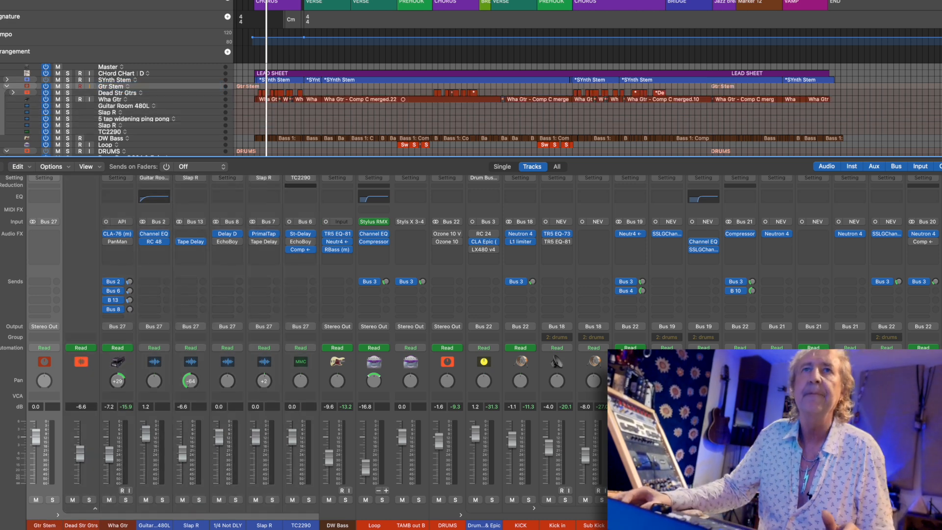
left_click(7, 86)
- Check the sends on the DW Bass, Loop and drum channels to identify which effect buses they use
left_click(146, 93)
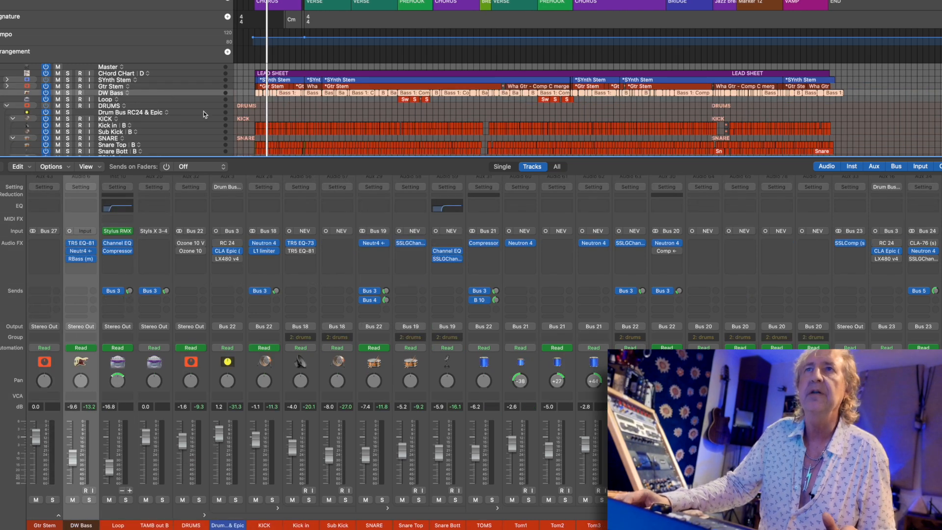
scroll(205, 114, "down", 3)
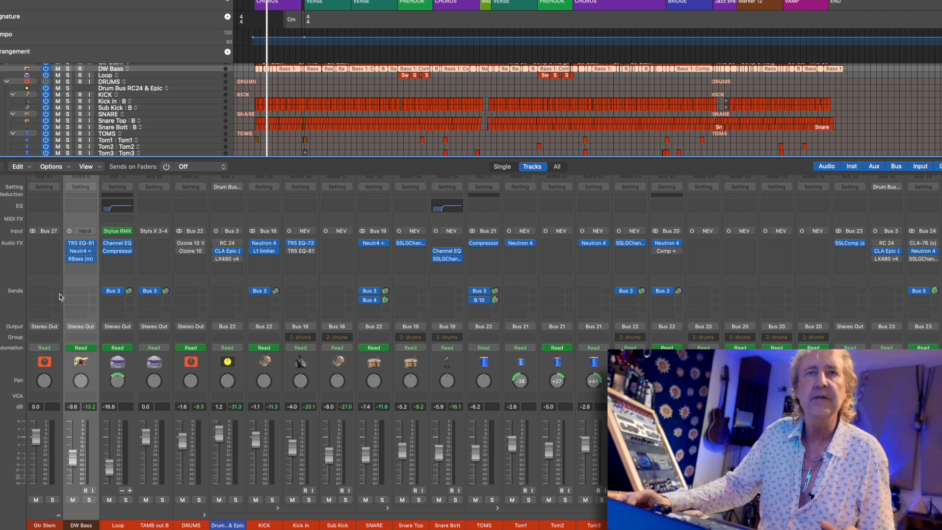
scroll(78, 399, "up", 1)
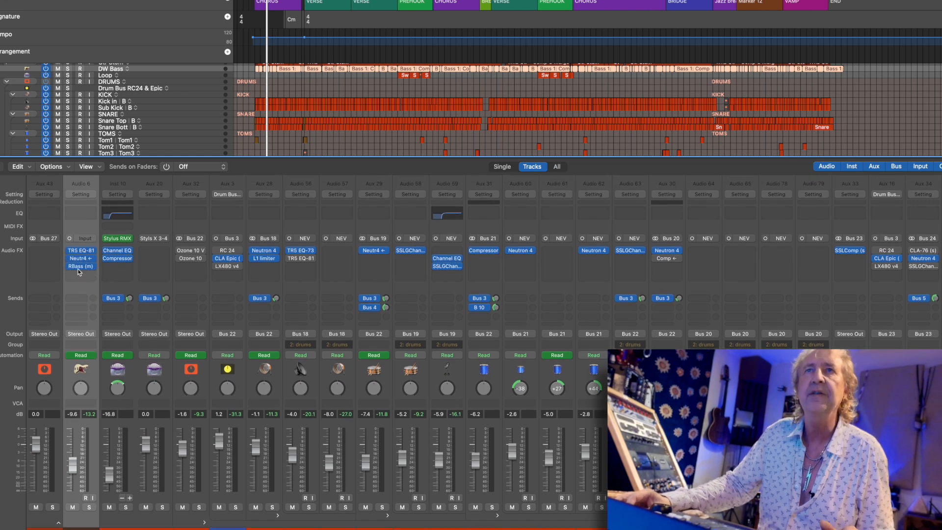
left_click(157, 74)
scroll(172, 123, "down", 3)
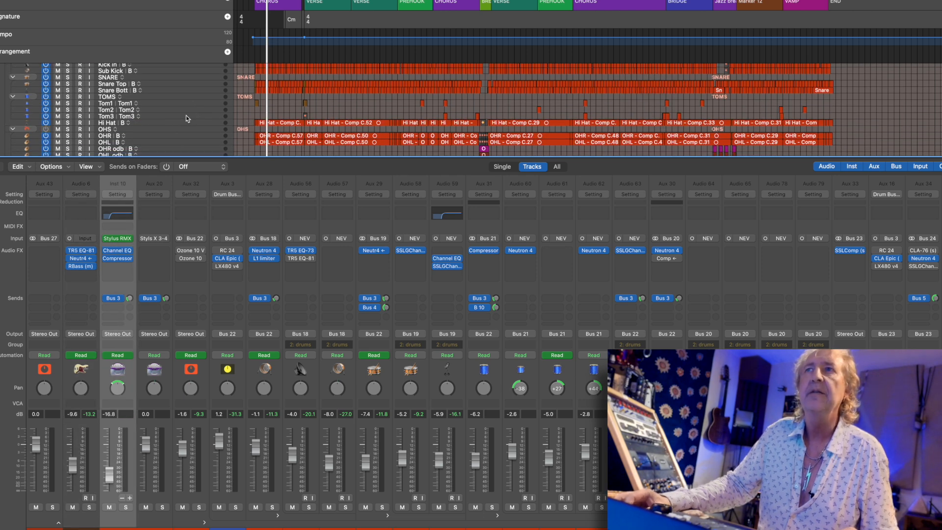
scroll(187, 117, "down", 2)
left_click(193, 130, "shift")
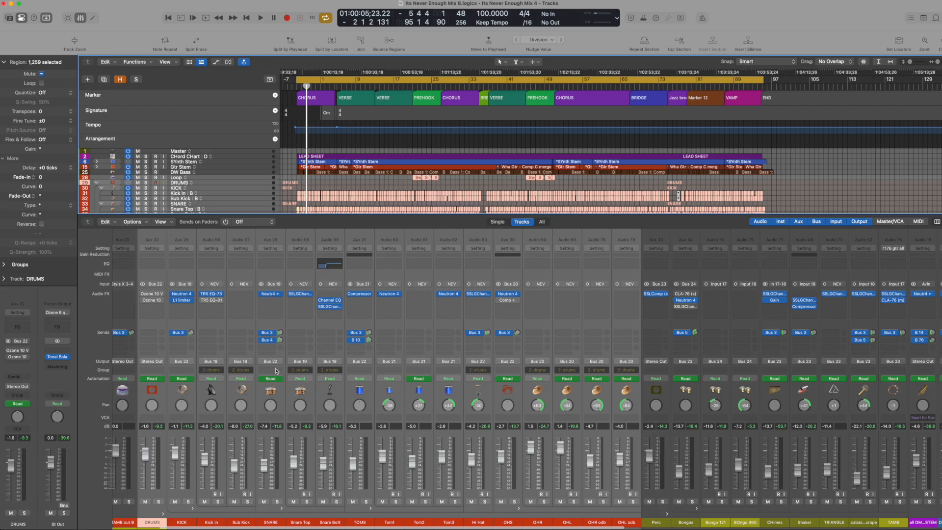
scroll(257, 354, "left", 4)
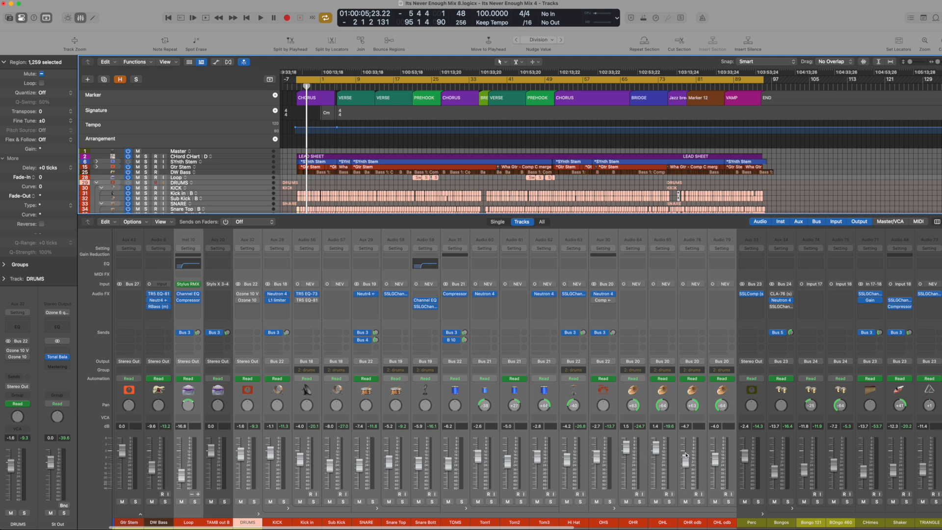
scroll(685, 454, "right", 15)
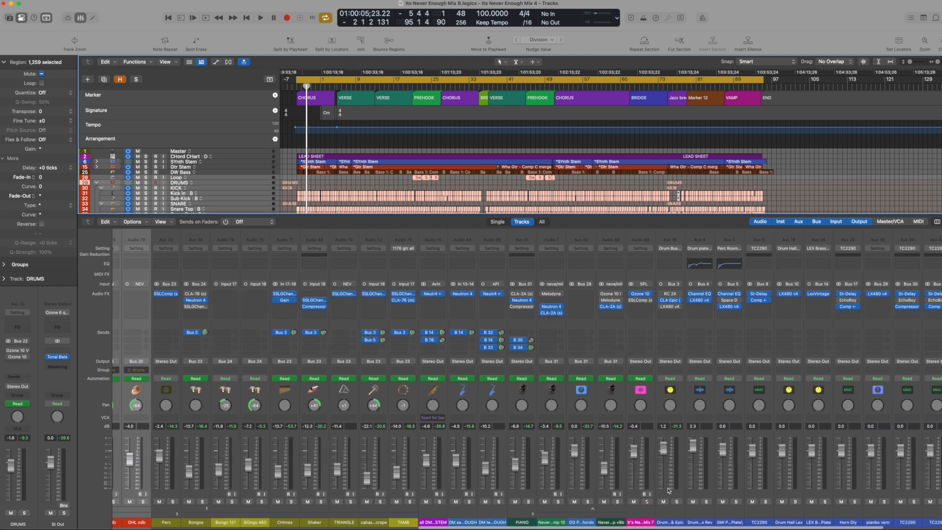
- Select the drum effect returns Drum Bus RC24 & Epic, Drum plate Bus Rev and Drum Hall Lex
left_click(667, 523)
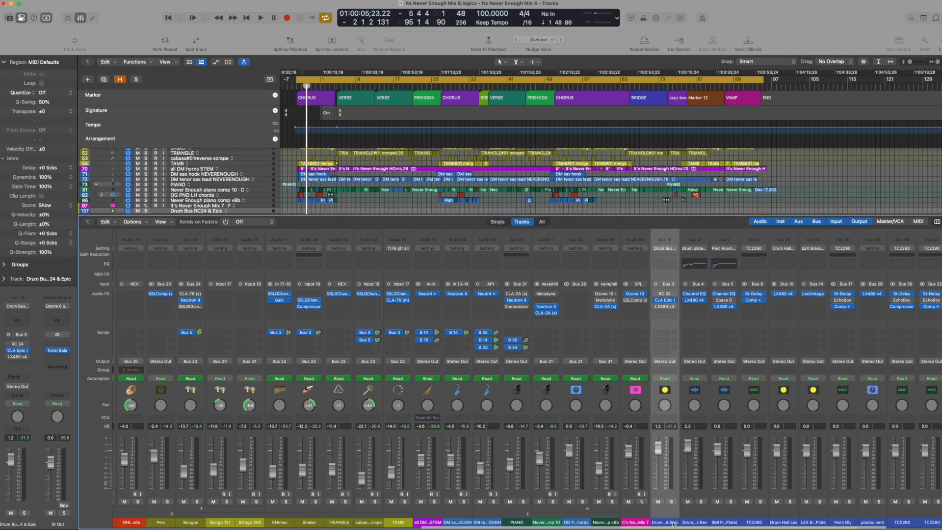
left_click(704, 523, "shift")
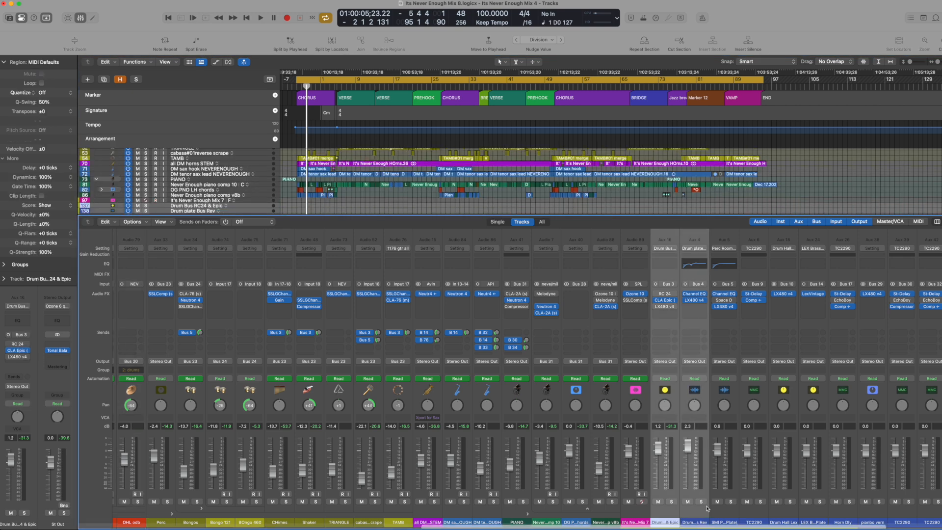
left_click(785, 522, "shift")
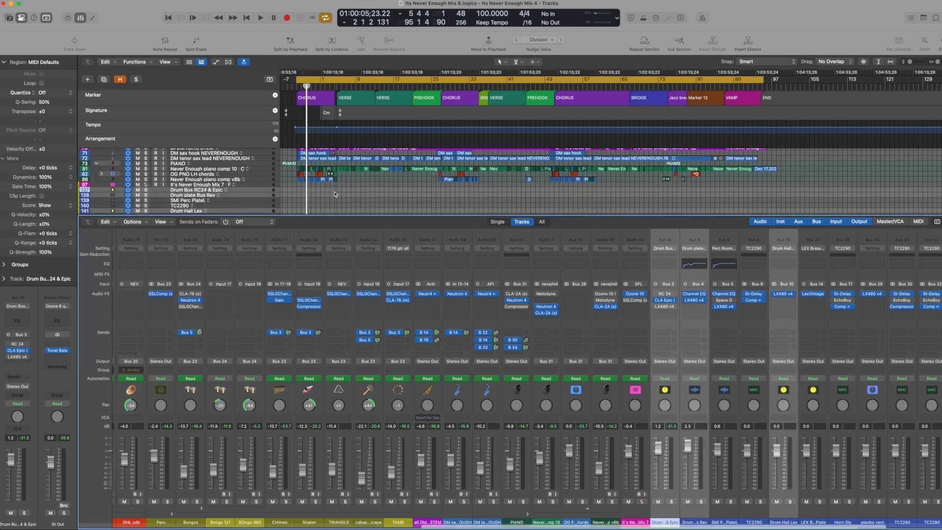
- Enlarge the tracks area and move the selected drum effect returns up the track list to between Loop and DRUMS
left_click(305, 214)
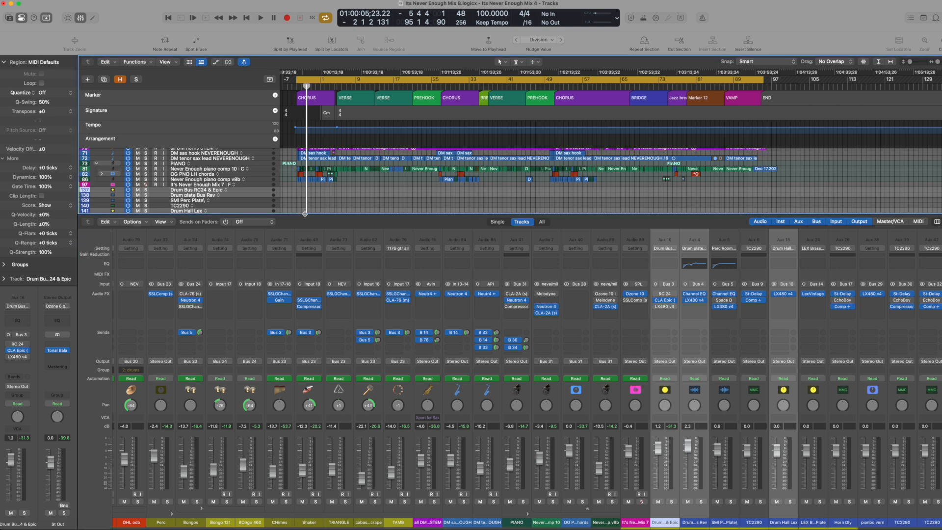
left_click_drag(305, 213, 305, 432)
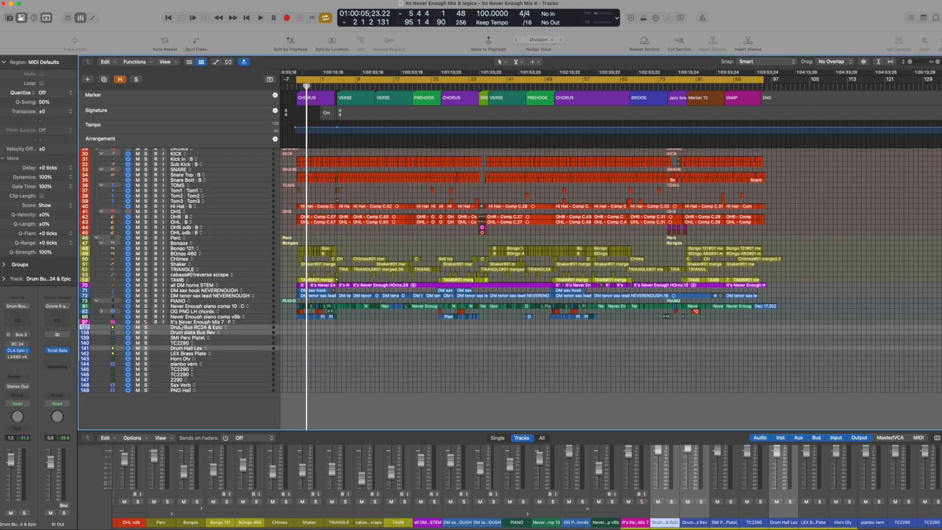
scroll(210, 295, "up", 3)
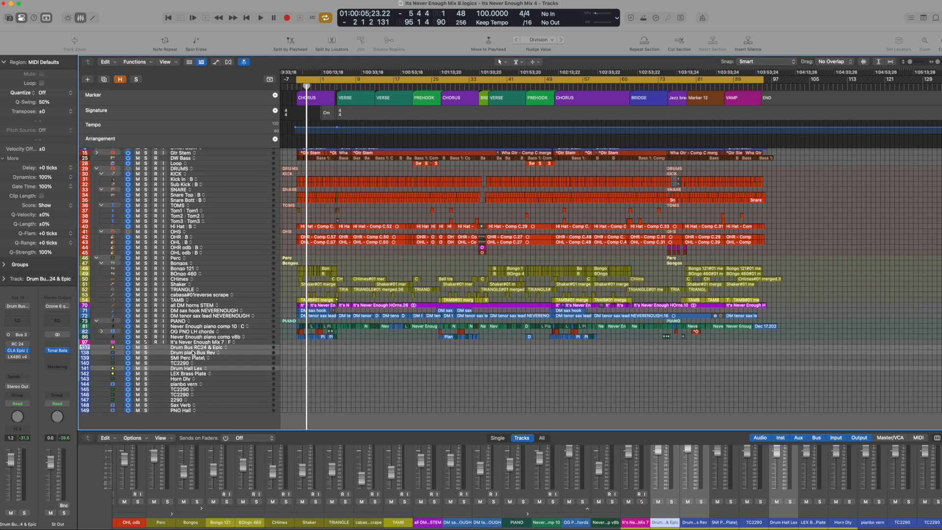
left_click_drag(196, 350, 203, 171)
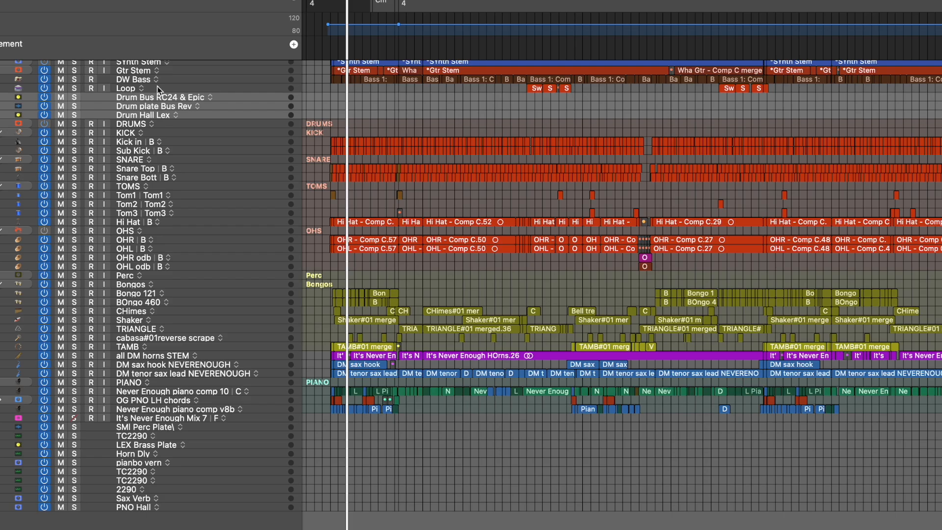
- Try to create a track stack from Loop, the three drum effect returns and the existing DRUMS stack
left_click(158, 89)
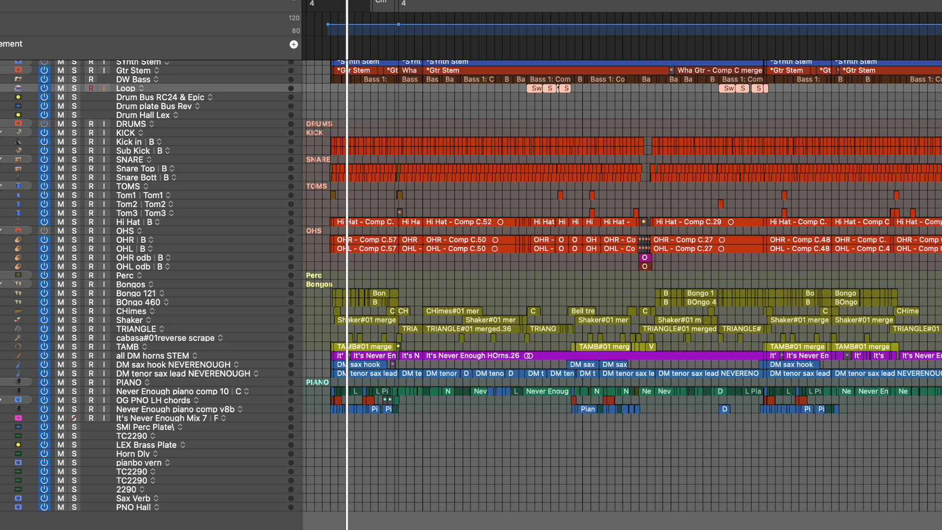
left_click(0, 124)
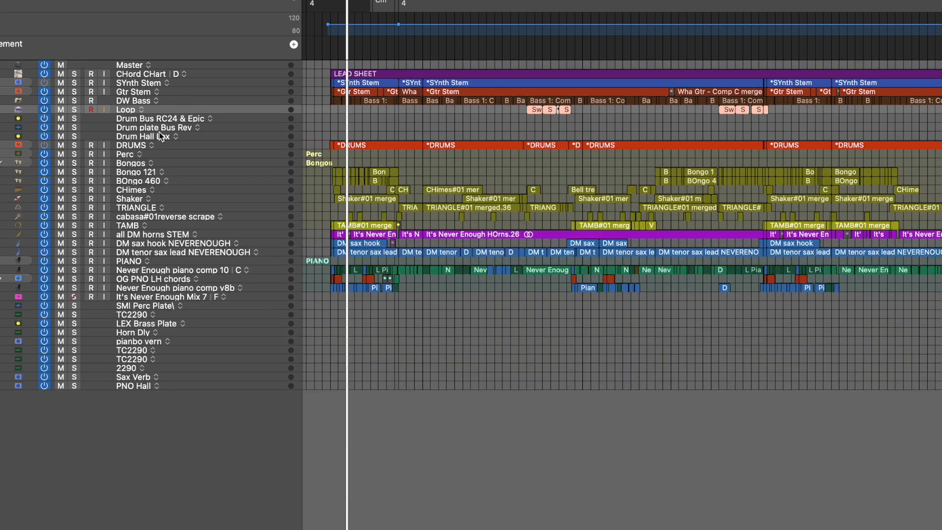
right_click(154, 148)
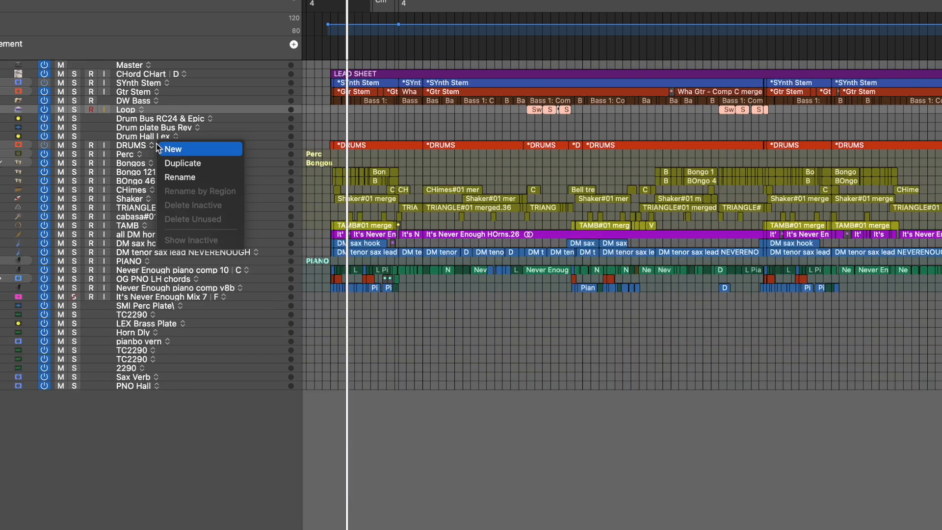
left_click(287, 148)
left_click(259, 149)
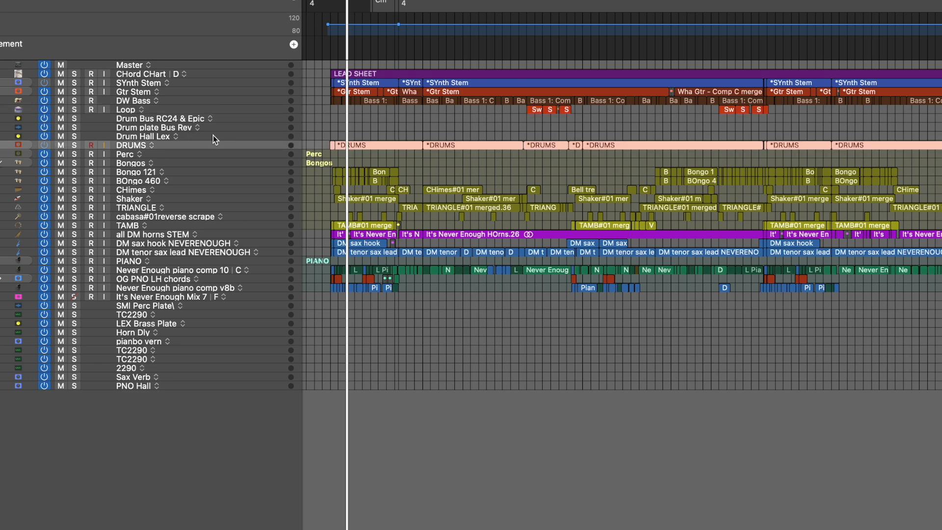
left_click(174, 109)
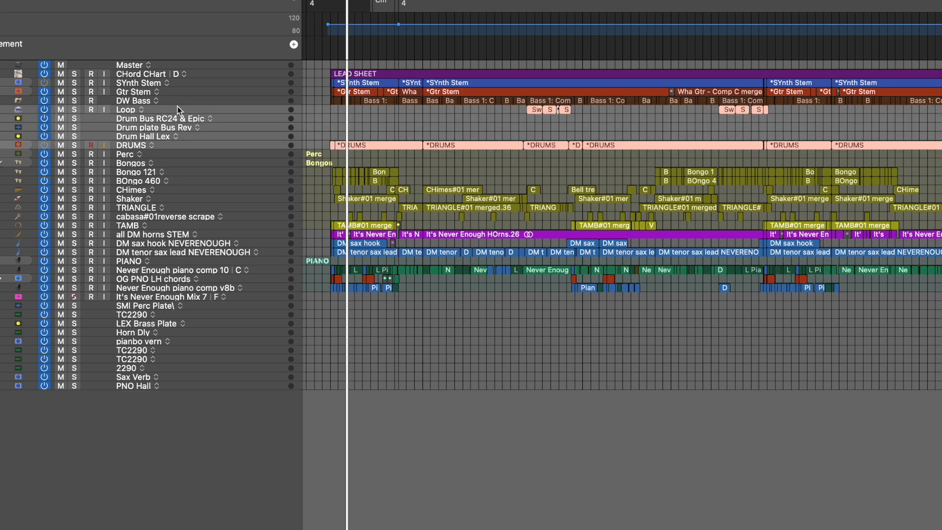
left_click(207, 107, "ctrl")
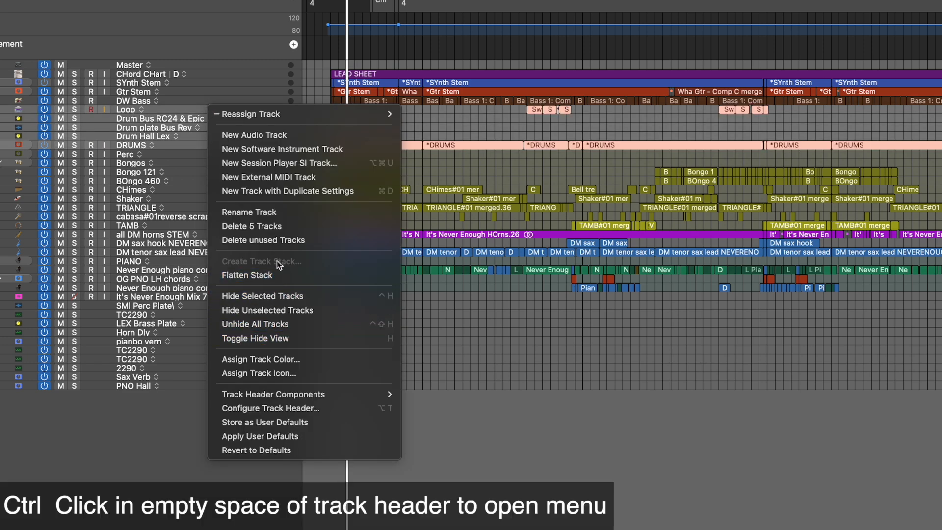
left_click(415, 134)
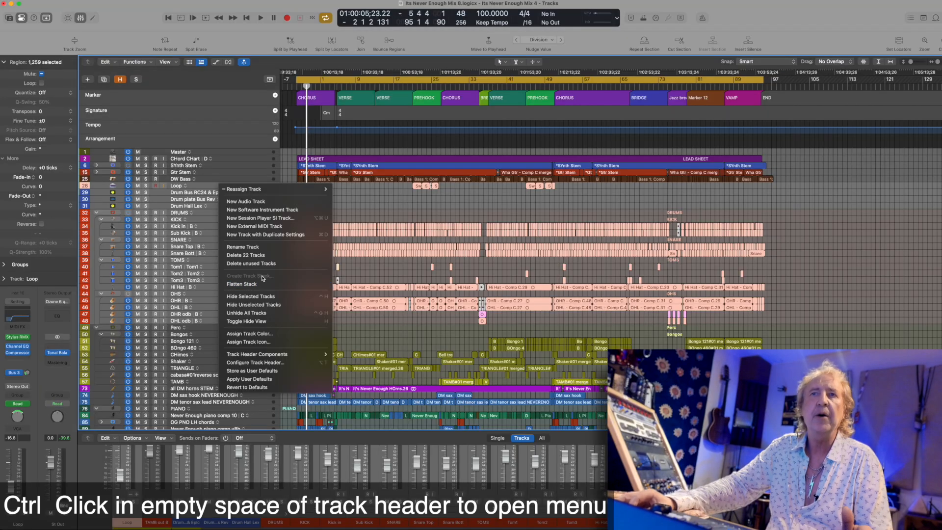
left_click(398, 186)
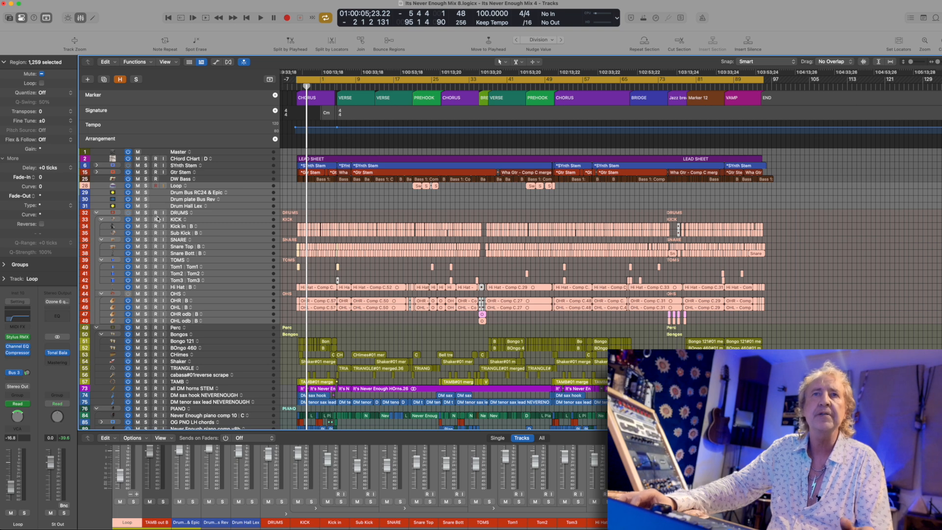
- Move the Loop track and the three drum effect returns into the DRUMS stack, directly below OHL
left_click(208, 213)
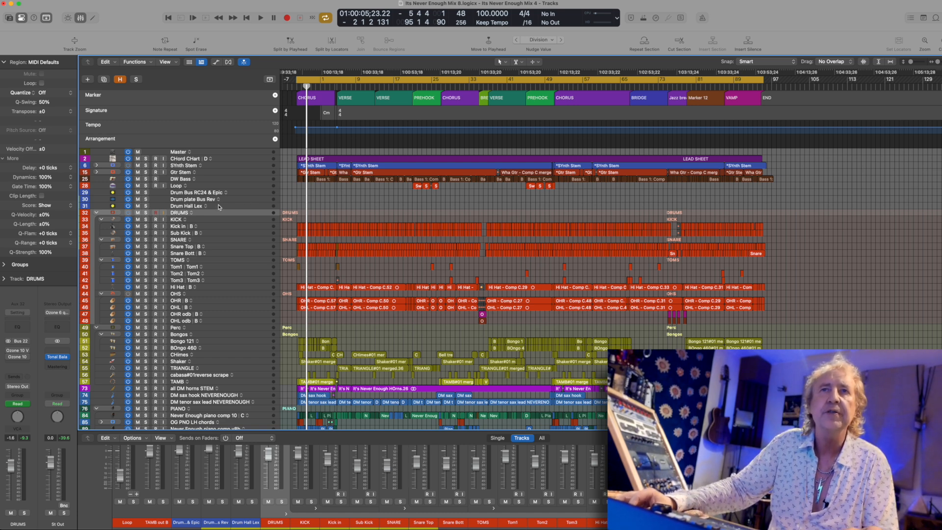
left_click(194, 186)
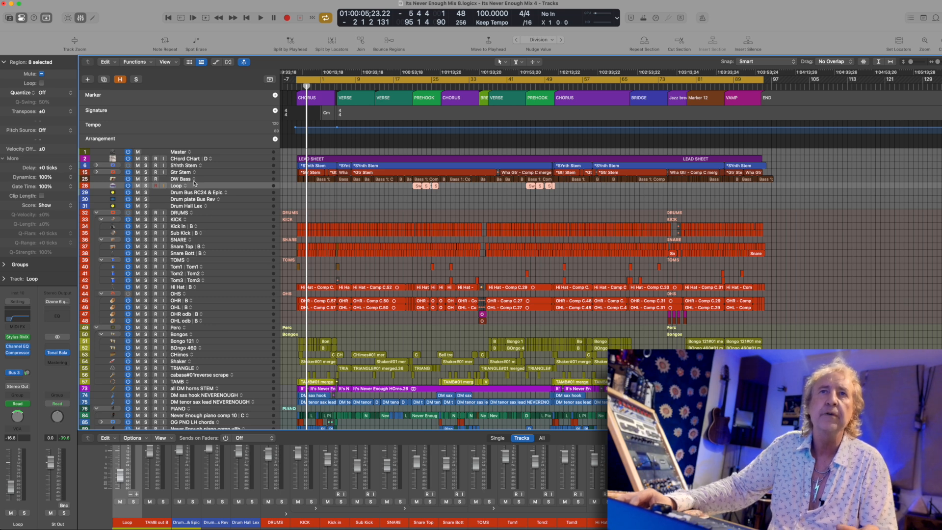
left_click_drag(140, 135, 171, 349)
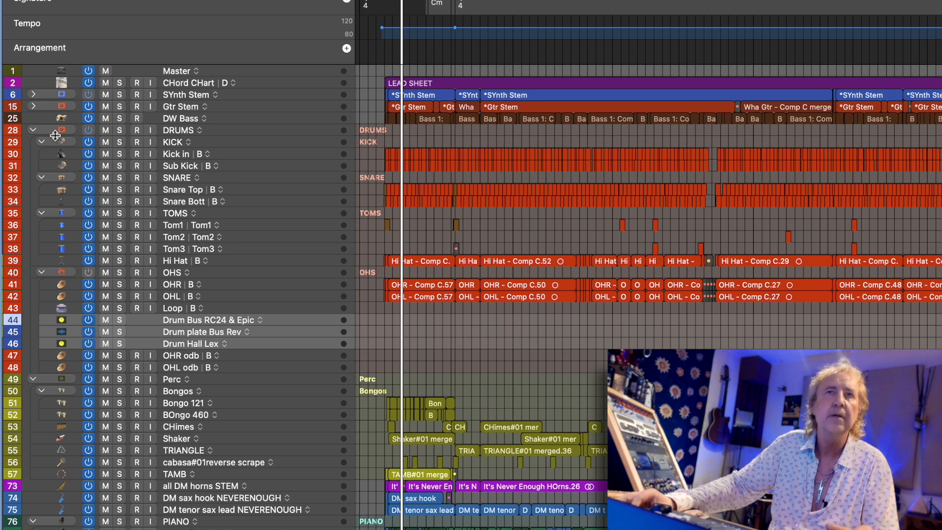
- Collapse the KICK, SNARE, TOMS and OHS substacks inside the DRUMS stack
left_click(41, 142)
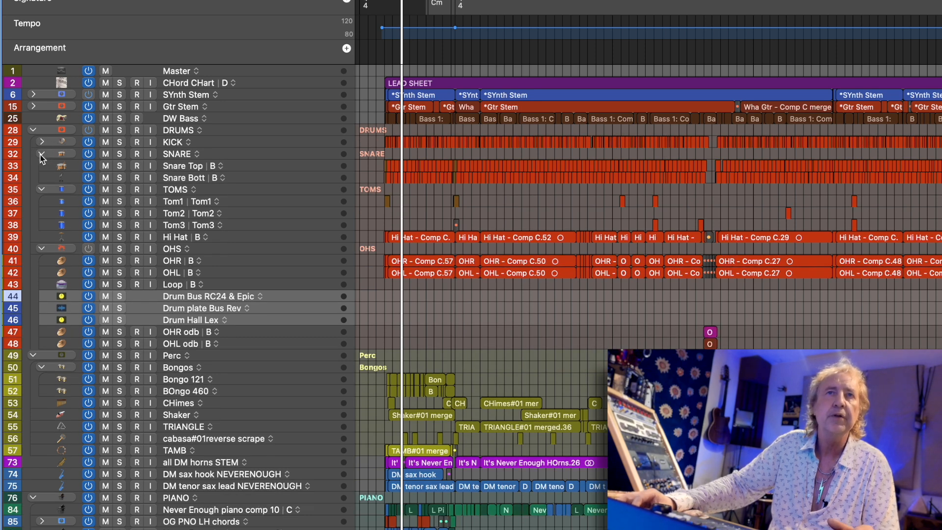
left_click(42, 154)
left_click(42, 165)
left_click(42, 189)
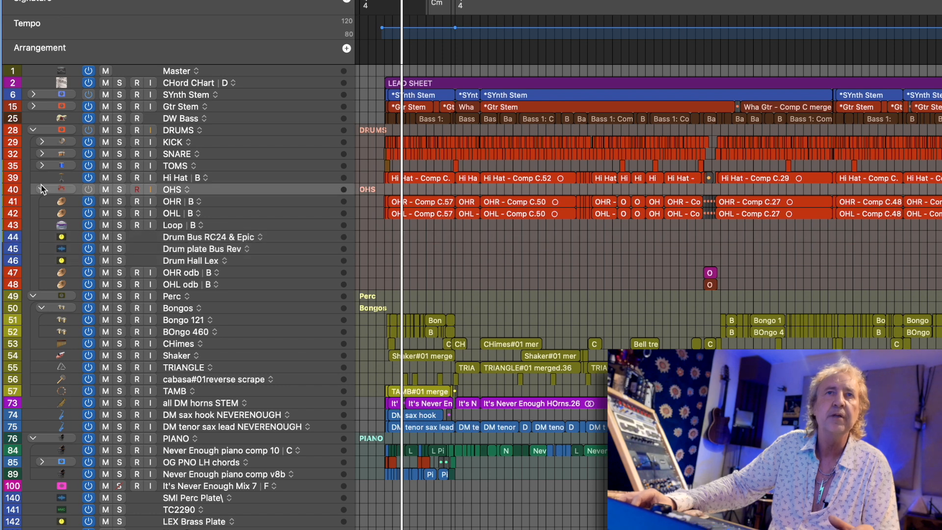
left_click(43, 189)
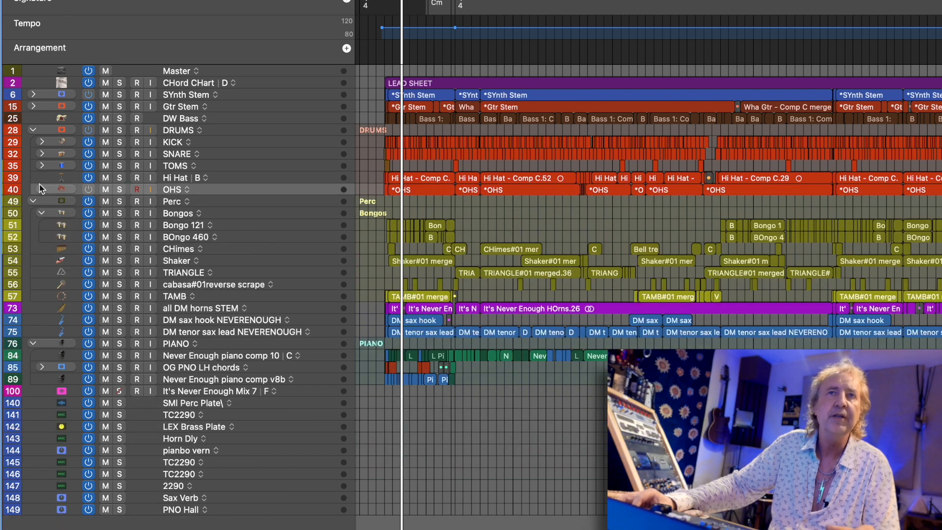
- Move the three drum effect returns out of the OHS substack to directly below Hi Hat, and collapse OHS
left_click(42, 189)
left_click(192, 239)
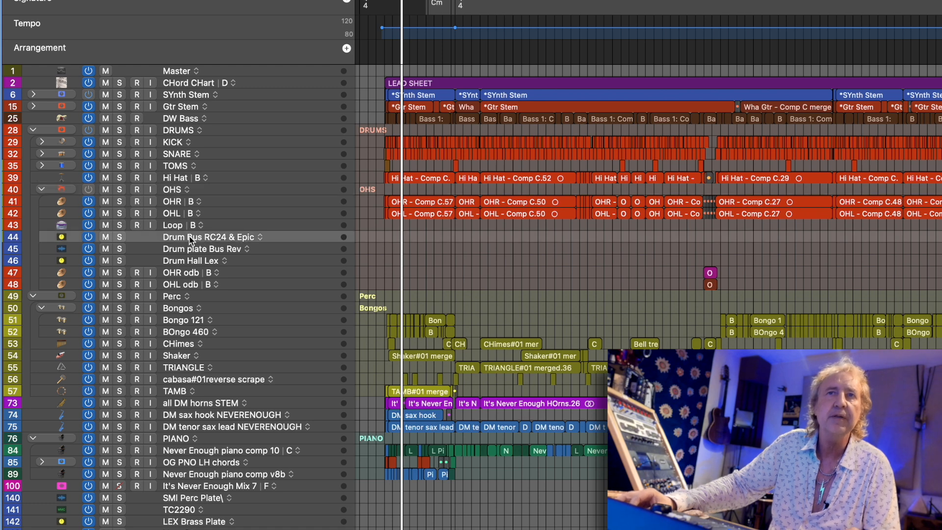
left_click(199, 265, "shift")
left_click_drag(184, 237, 171, 187)
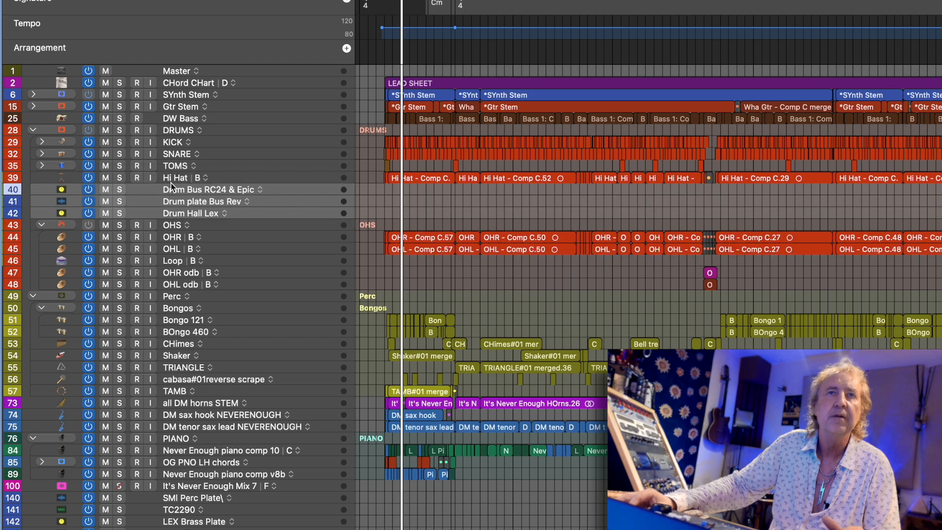
left_click(42, 225)
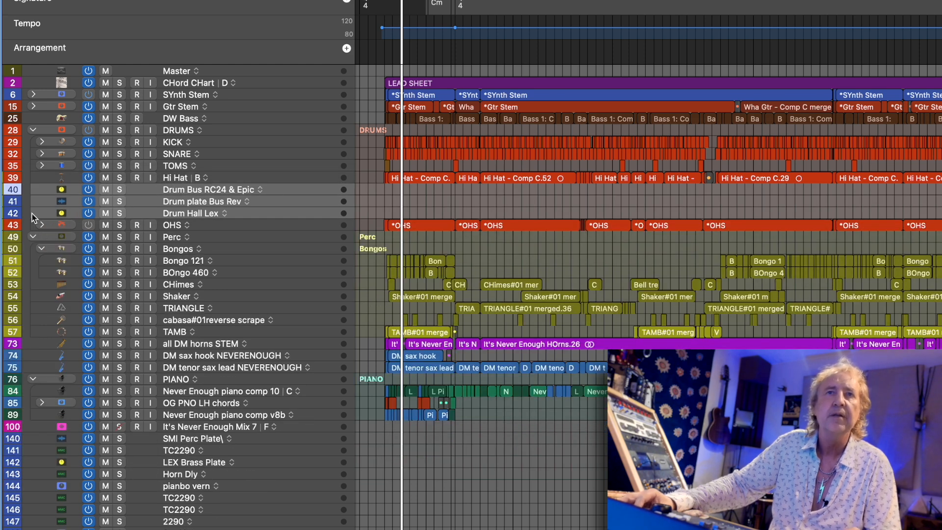
- Move the Loop track out of the OHS substack to directly below Drum Hall Lex, and collapse OHS
left_click(41, 224)
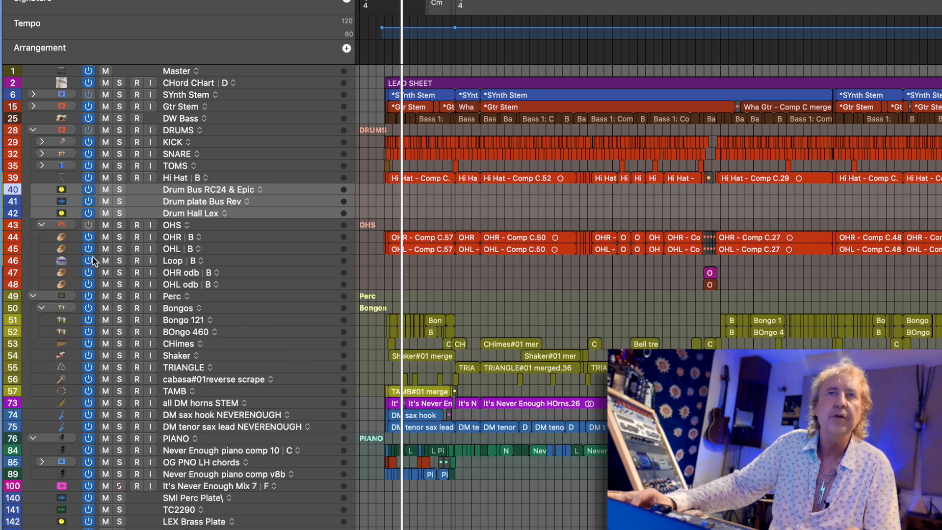
left_click_drag(52, 261, 51, 218)
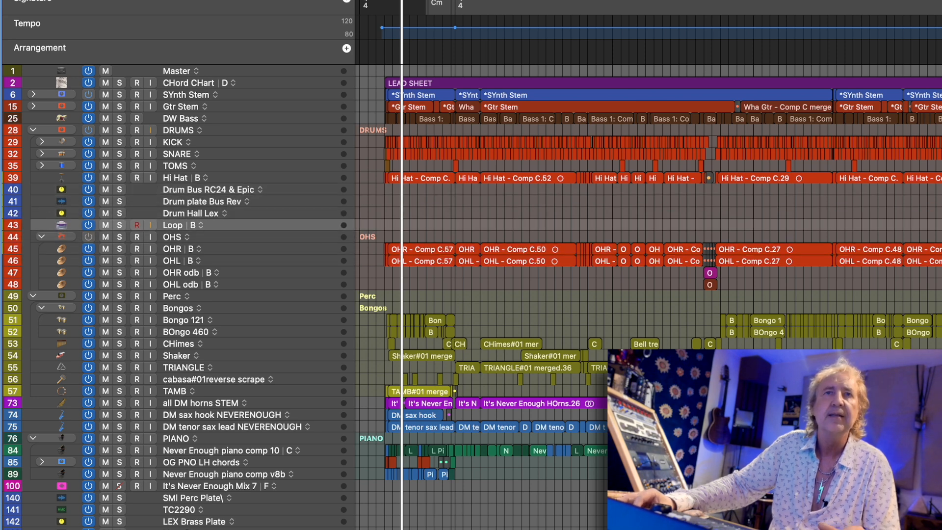
left_click(41, 236)
left_click(42, 236)
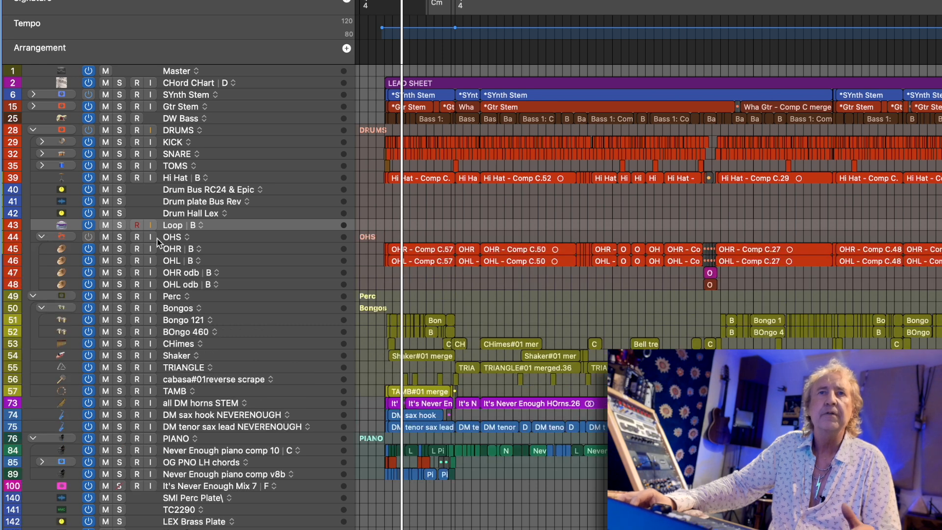
left_click(230, 236)
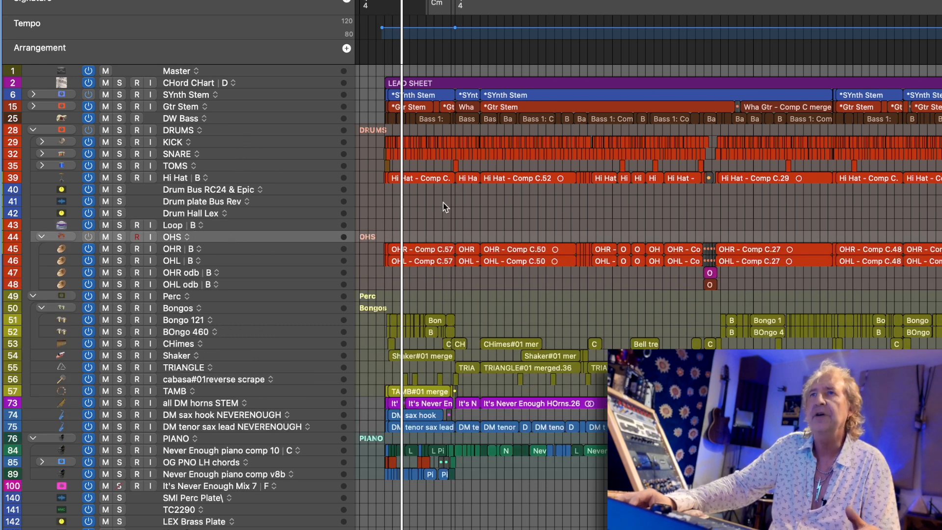
left_click(41, 236)
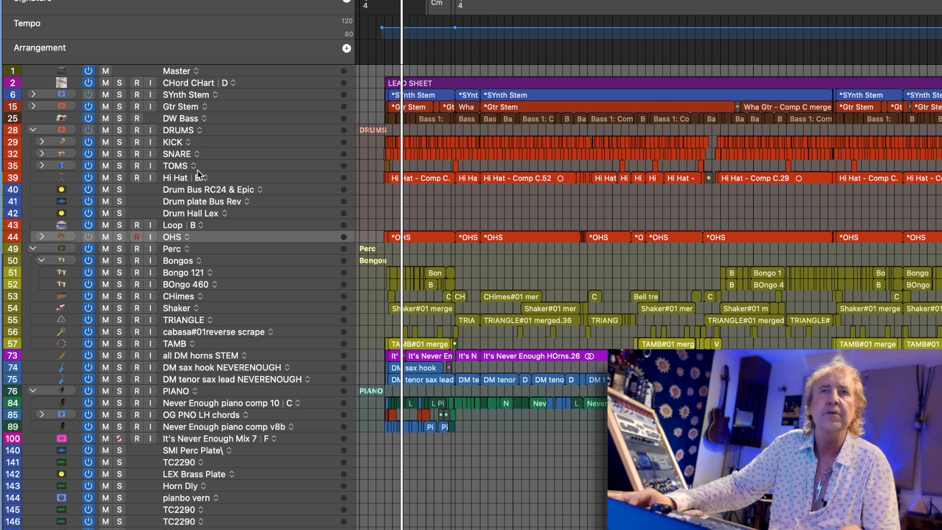
- Move the three drum effect returns and Loop above KICK within the DRUMS stack, and collapse DRUMS
left_click(232, 190)
left_click(227, 214)
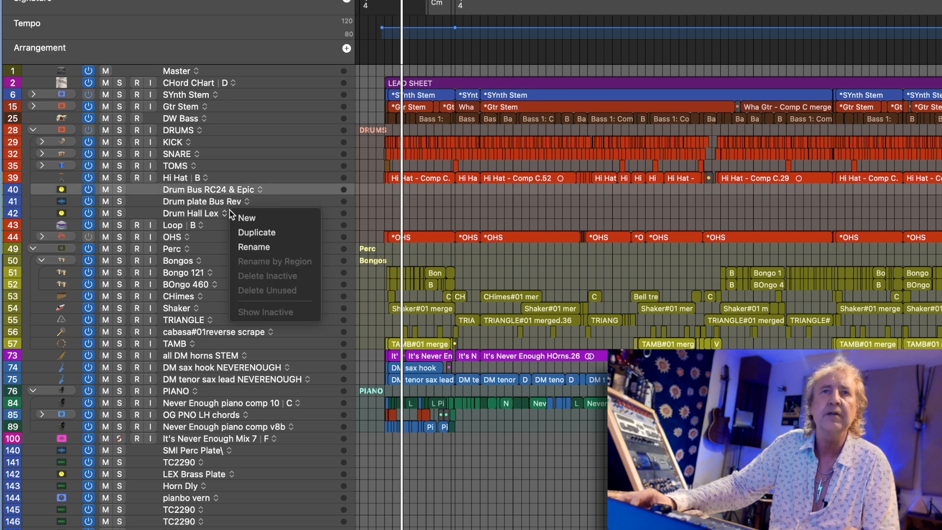
left_click(208, 216)
left_click(225, 226, "shift")
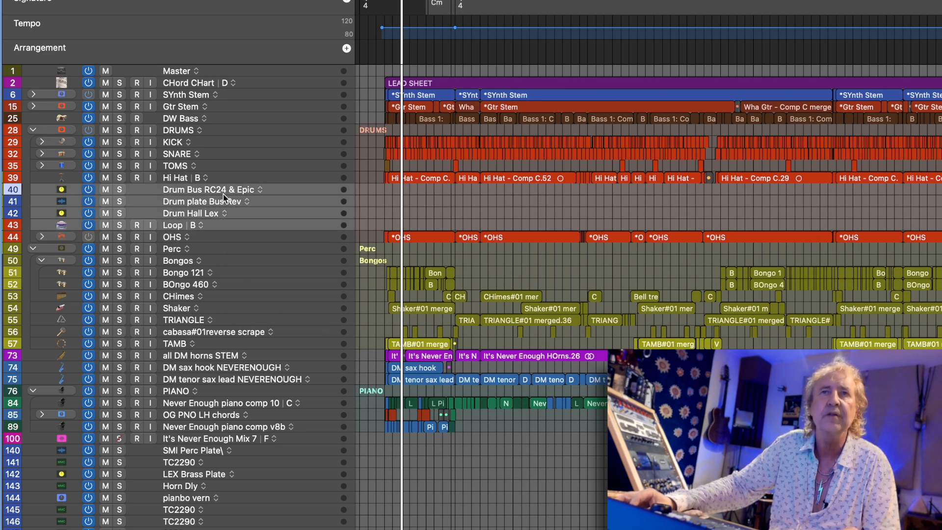
left_click_drag(216, 192, 212, 137)
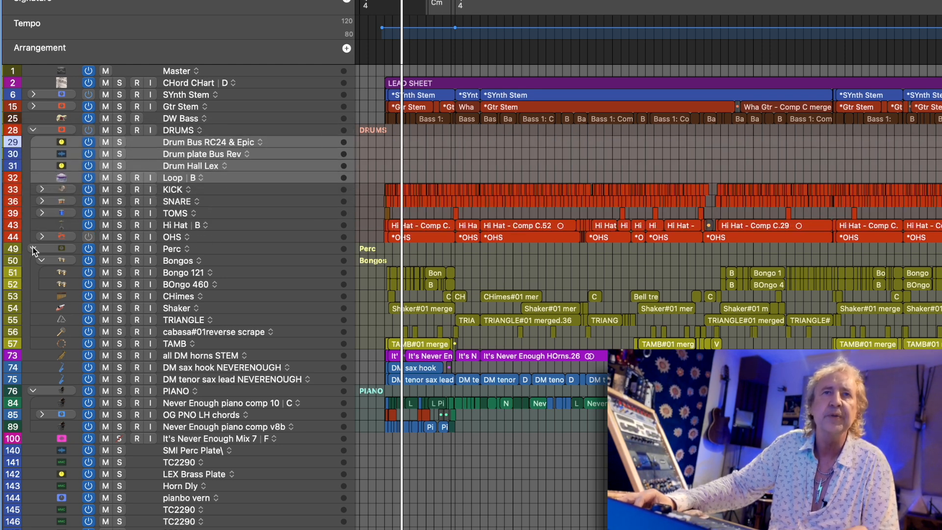
left_click(33, 130)
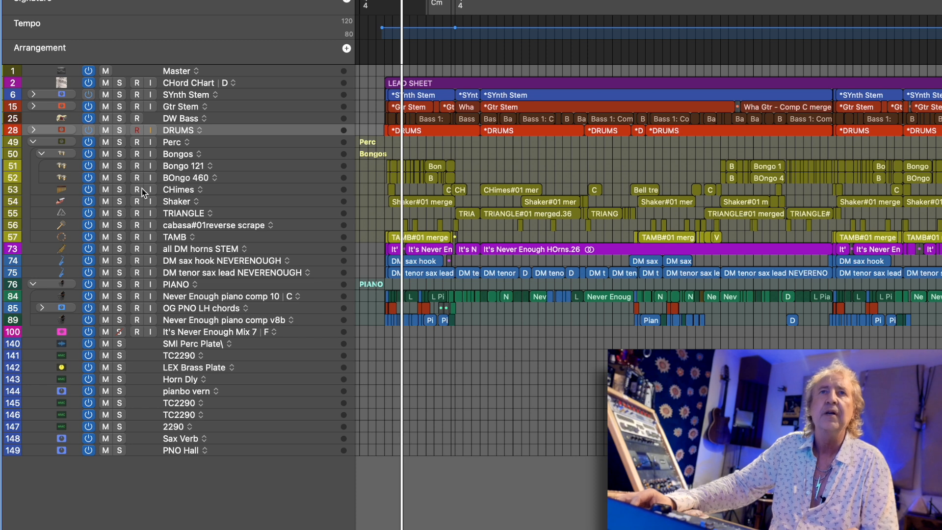
- Select the percussion tracks from Bongos through TAMB and examine their sends in the mixer
left_click(239, 142)
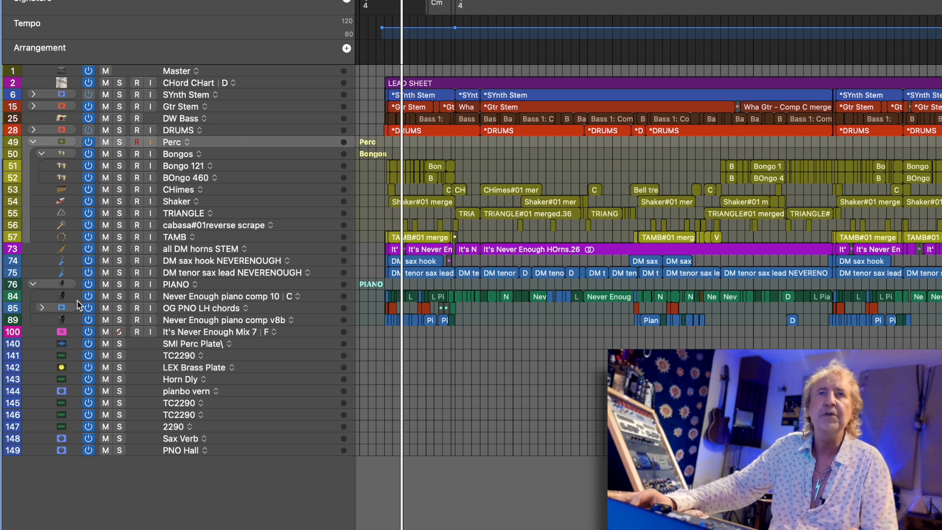
left_click(231, 152)
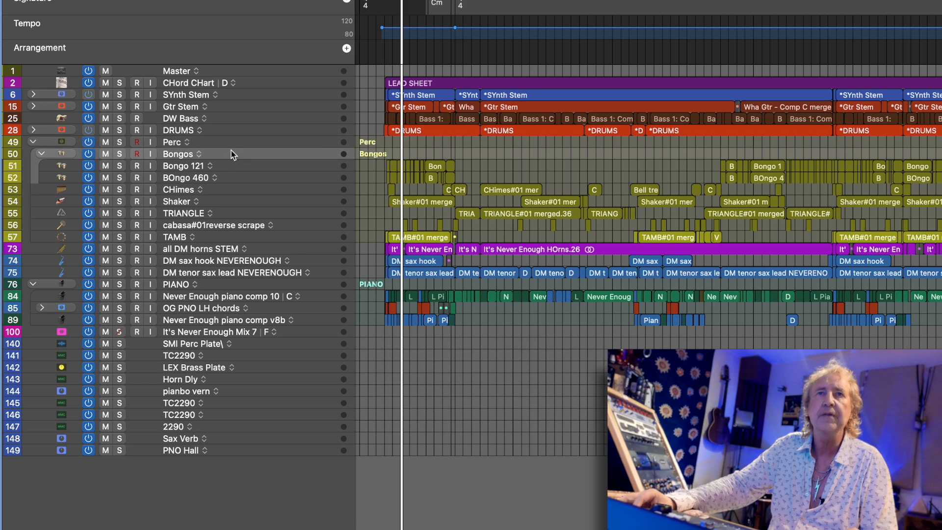
left_click(258, 239, "shift")
key("x")
left_click_drag(318, 404, 361, 64)
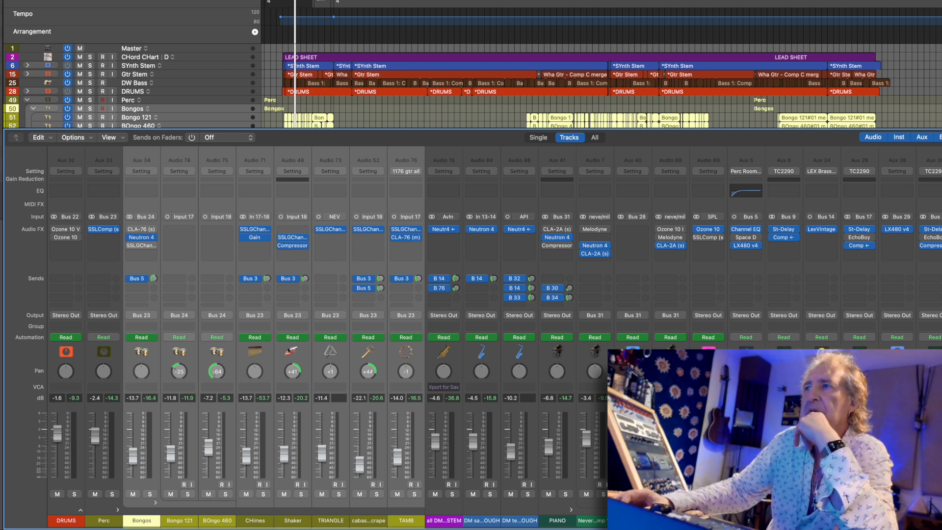
- Select the SMI Perc Plate return fed by Bus 5 and move it up the track list into the percussion tracks
left_click(746, 520)
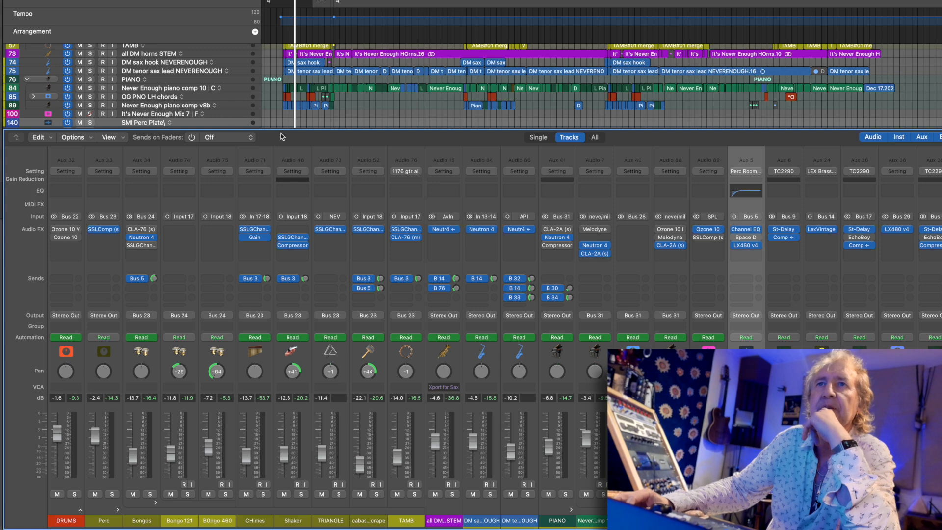
left_click_drag(281, 128, 280, 364)
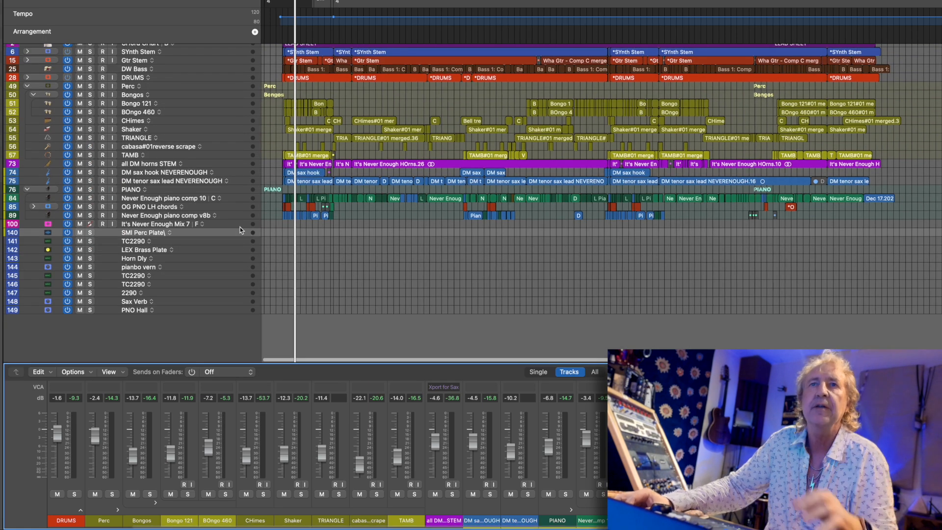
left_click_drag(204, 231, 198, 101)
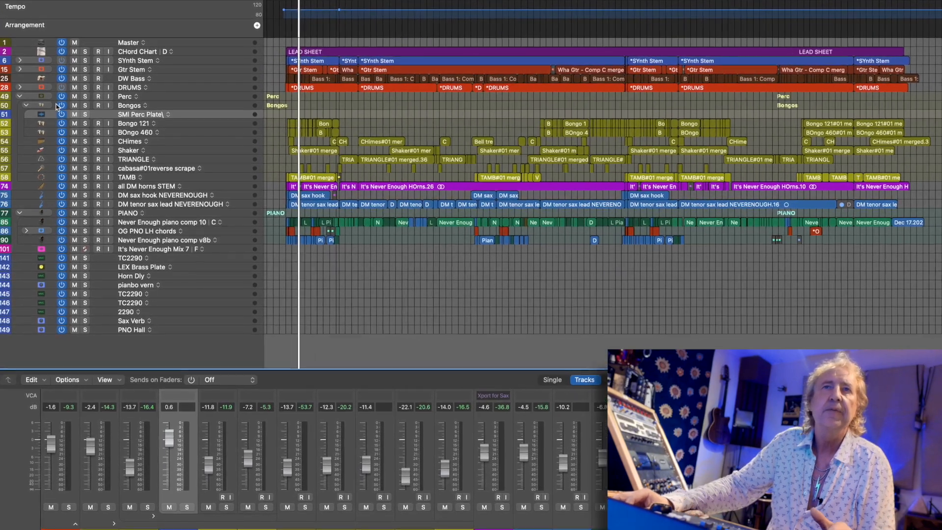
- Move SMI Perc Plate out of the Bongos substack to directly below Perc, and collapse Bongos
left_click(168, 114)
left_click(173, 106)
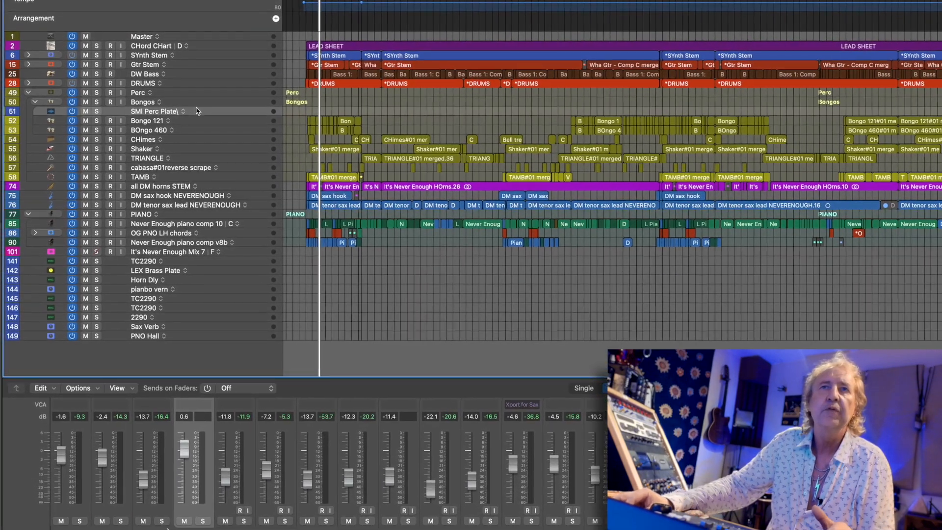
left_click_drag(196, 110, 195, 102)
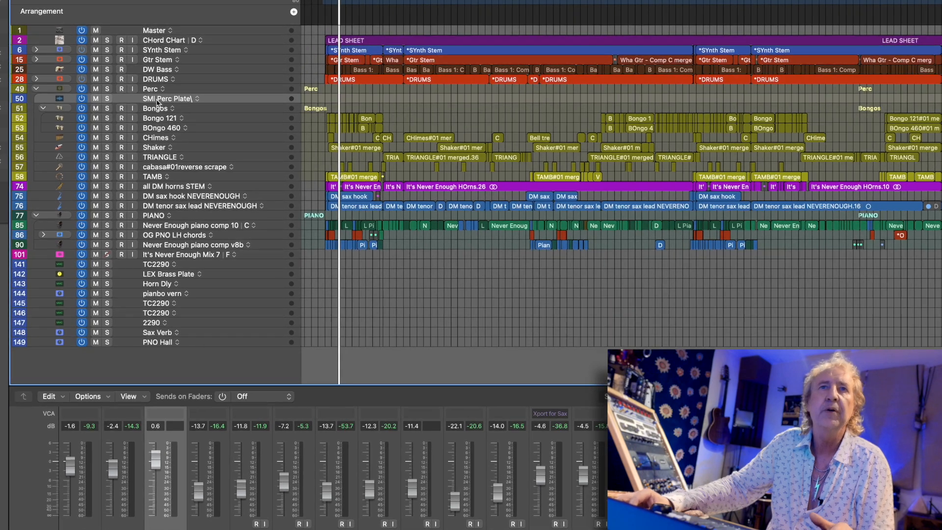
left_click(42, 109)
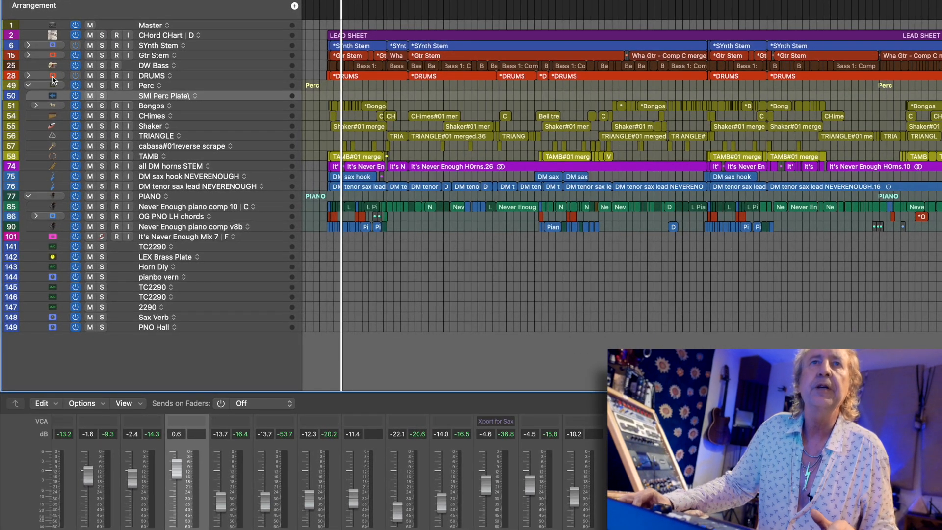
- Expand the DRUMS stack and duplicate the Drum Bus RC24 & Epic return with its settings
left_click(29, 75)
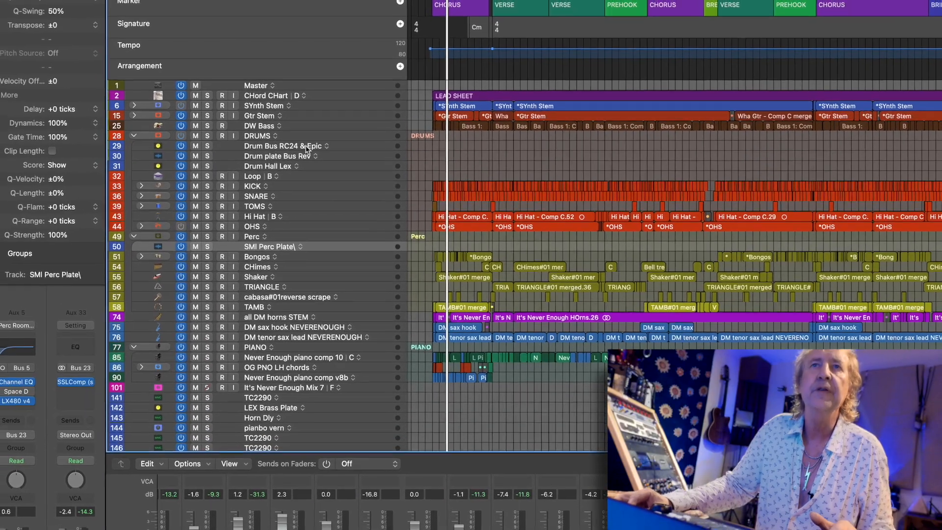
left_click(306, 150)
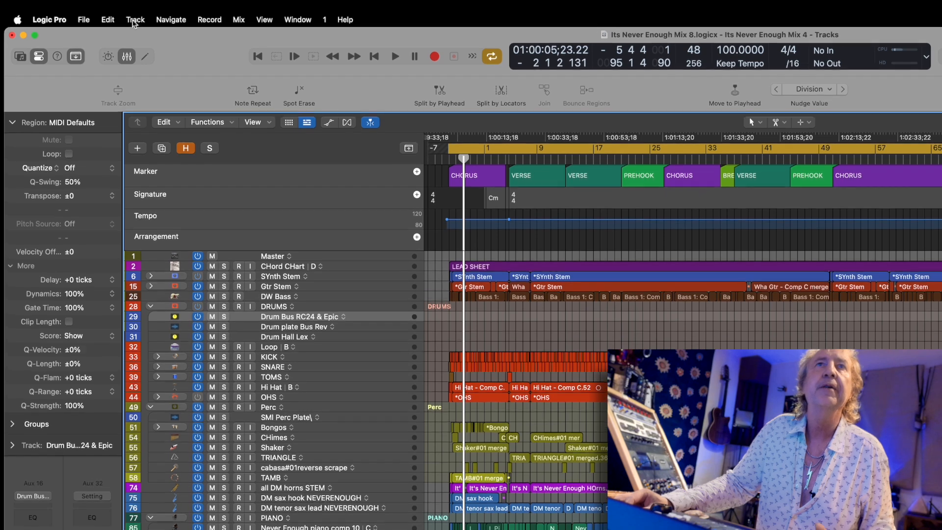
left_click(134, 18)
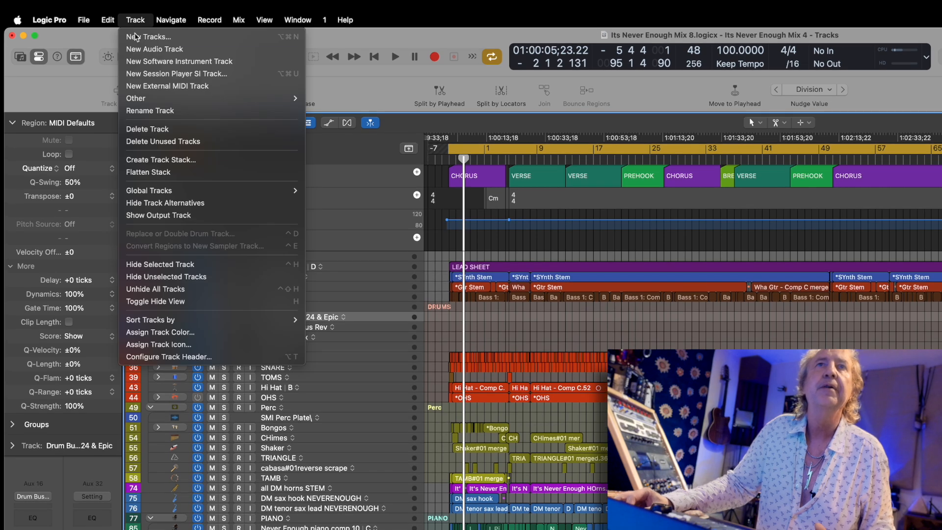
mouse_move(158, 98)
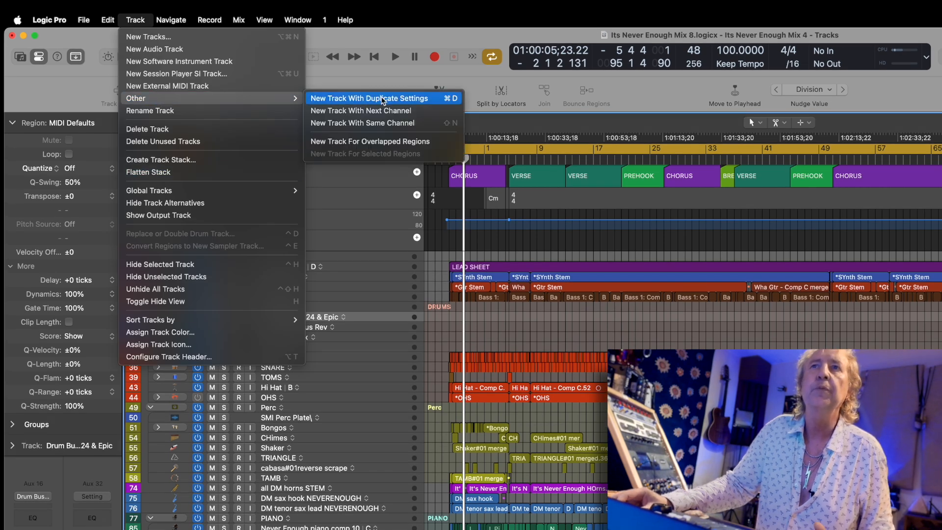
left_click(383, 99)
- Move the duplicated drum bus return into the Perc stack below SMI Perc Plate, and collapse DRUMS and Perc
left_click_drag(295, 327, 299, 433)
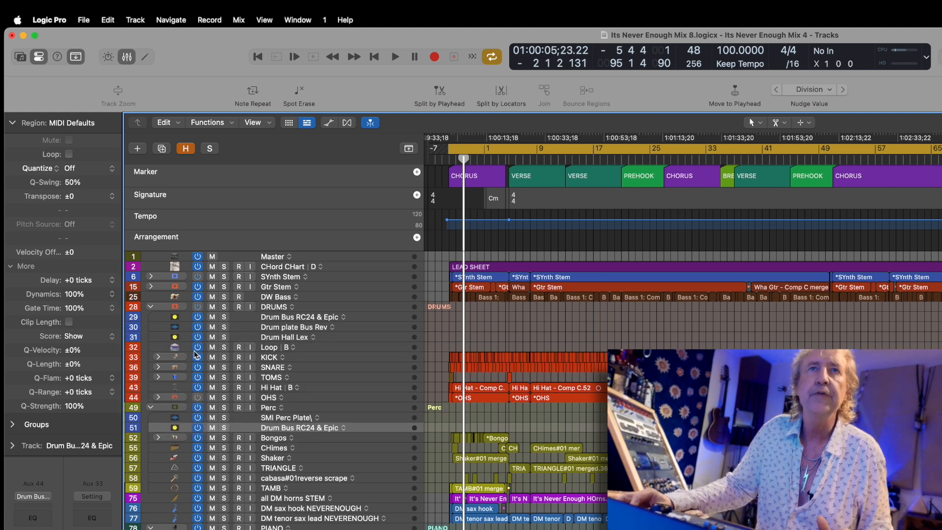
left_click(151, 307)
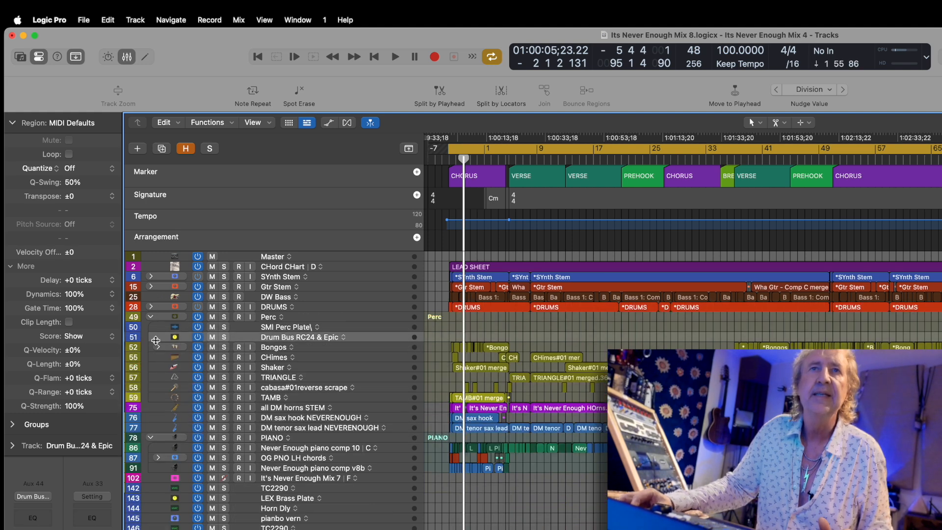
left_click(151, 317)
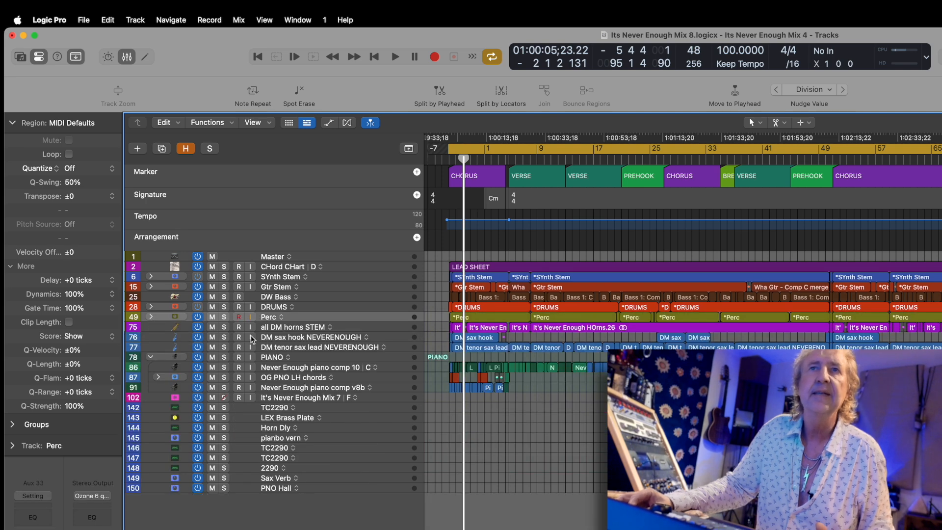
- Select the three tracks from all DM horns STEM through DM tenor sax lead and examine their sends in the mixer
left_click(369, 328)
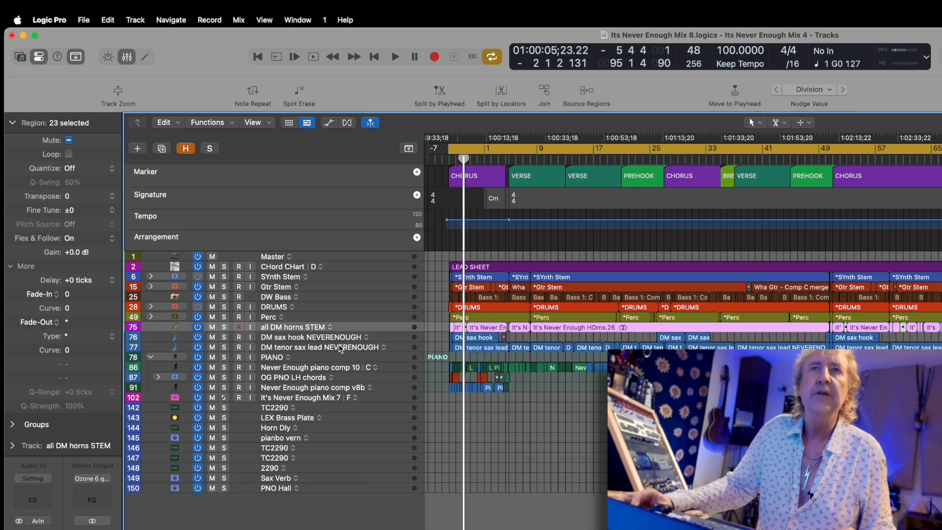
left_click(358, 347, "shift")
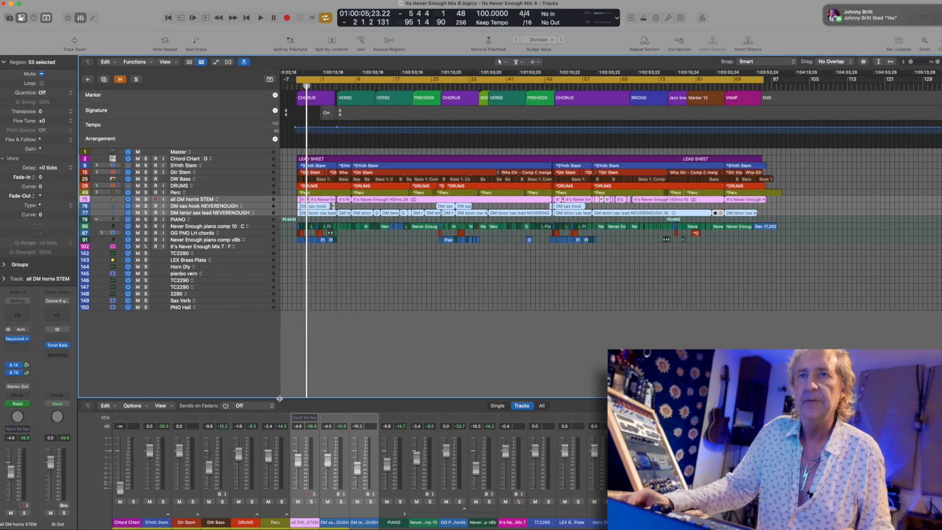
key("x")
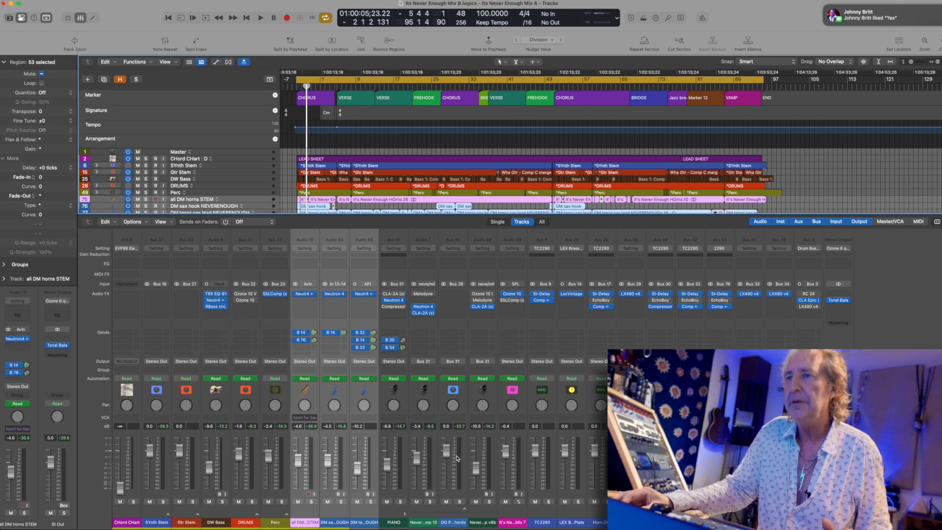
- Move the LEX Brass Plate, 2290, Sax Verb and the Bus 30 and Bus 32 TC2290 returns directly below DM tenor sax lead
left_click(581, 523)
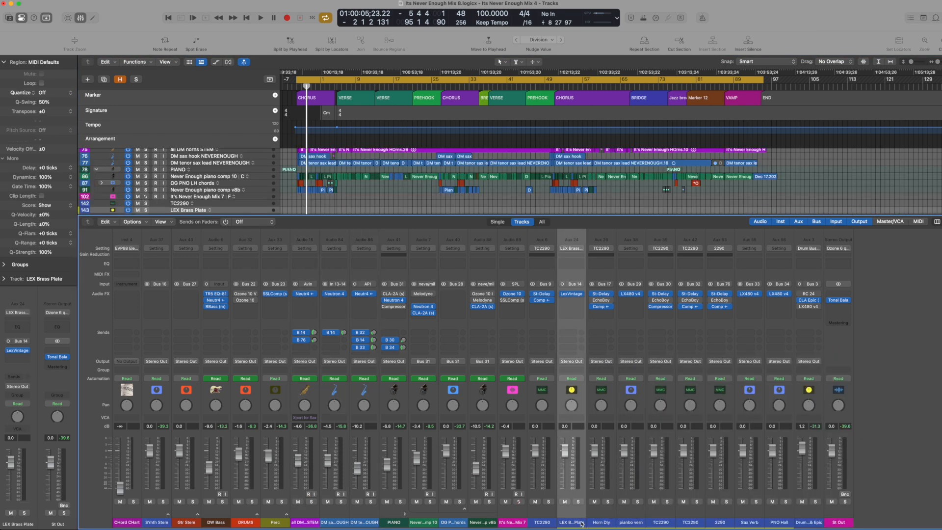
left_click(720, 521, "super")
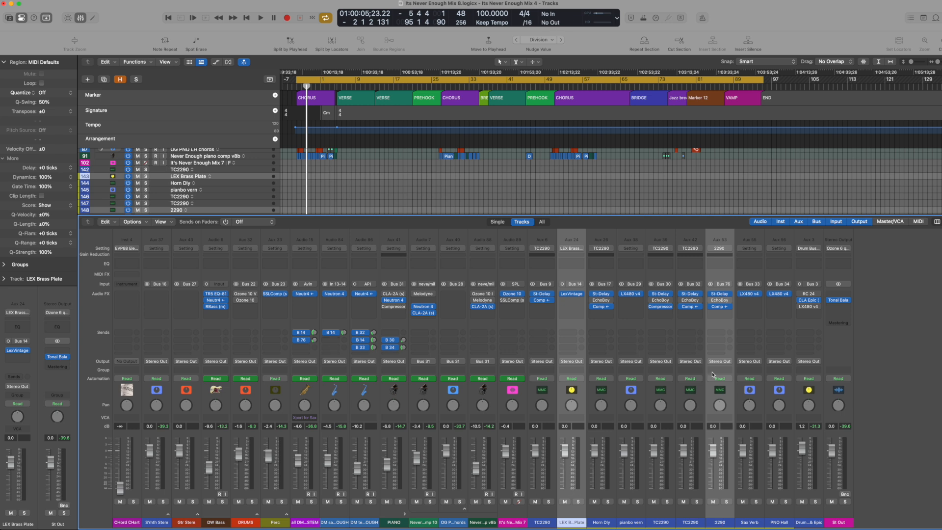
left_click(694, 521, "super")
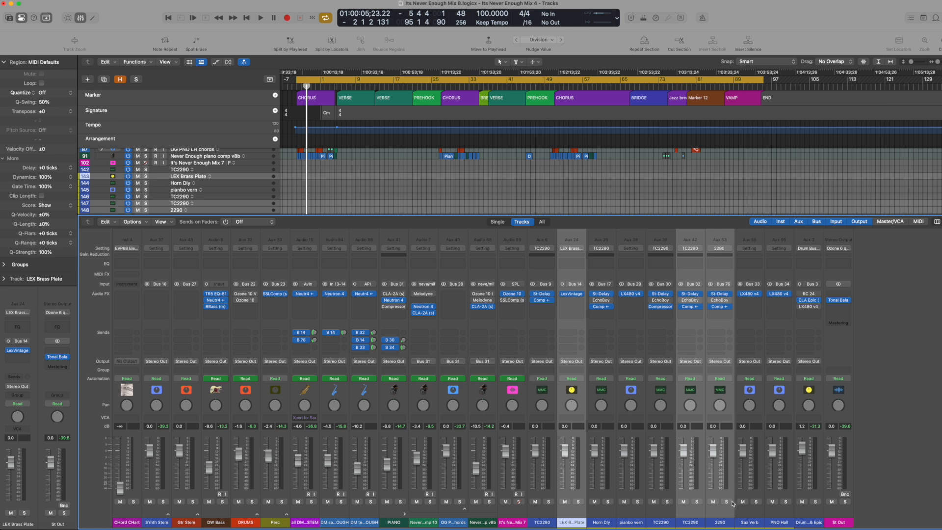
left_click(751, 521, "super")
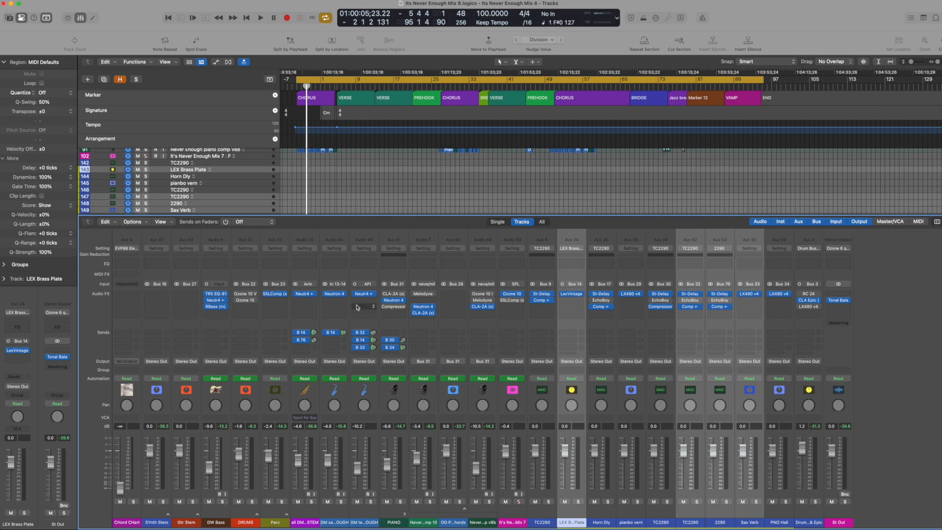
left_click(662, 522, "super")
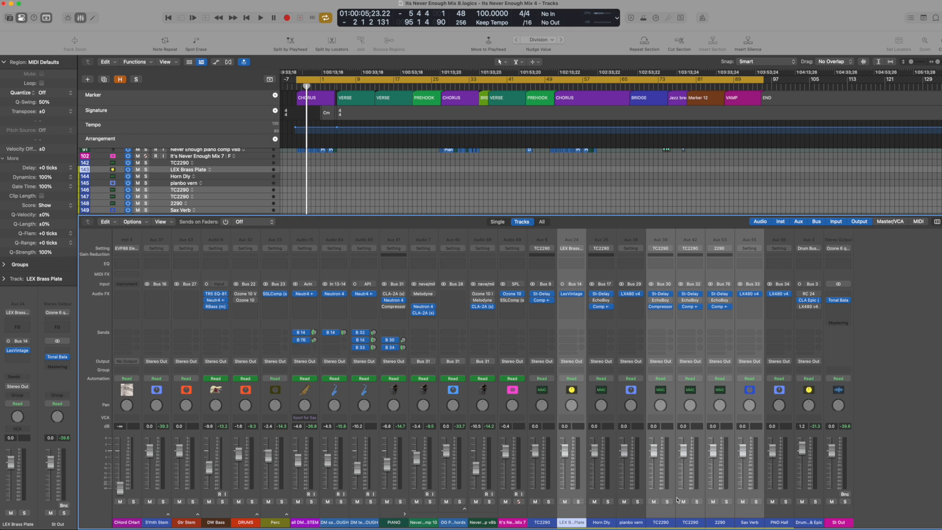
left_click_drag(399, 216, 398, 437)
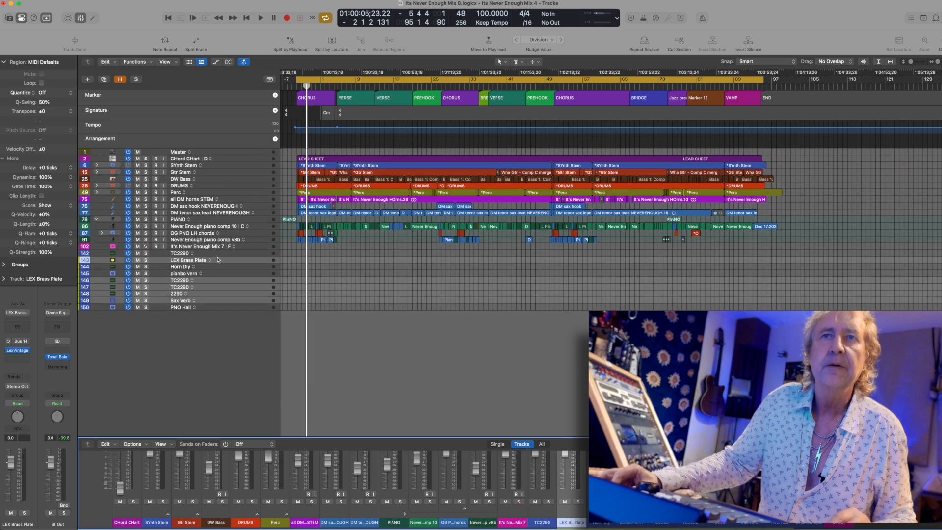
left_click_drag(218, 260, 220, 214)
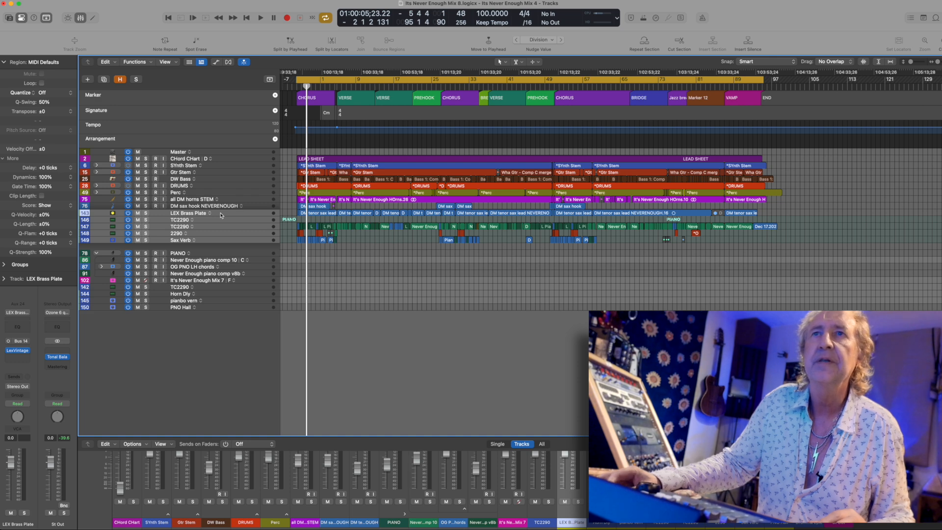
- Create a summing stack from the horn and sax tracks and their effect returns, all DM horns STEM through Sax Verb
left_click(244, 200)
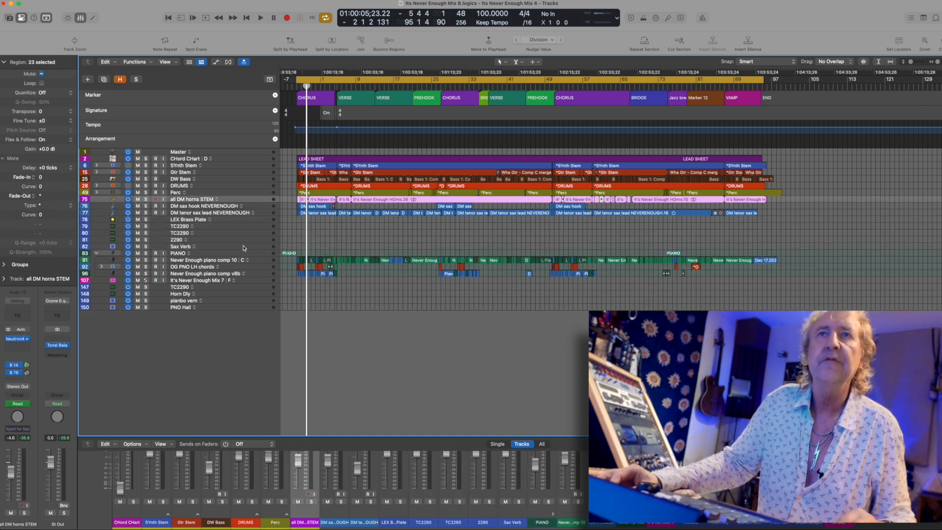
left_click(227, 211, "shift")
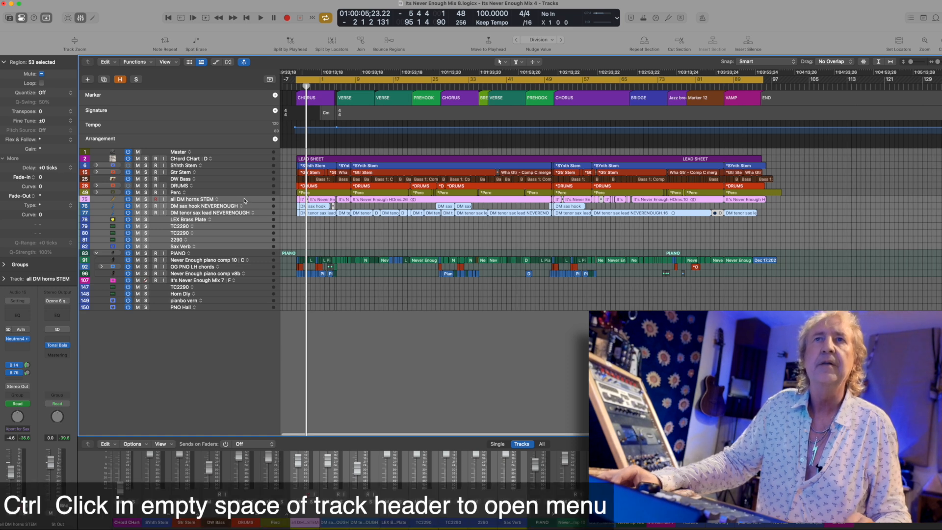
left_click(243, 200, "ctrl")
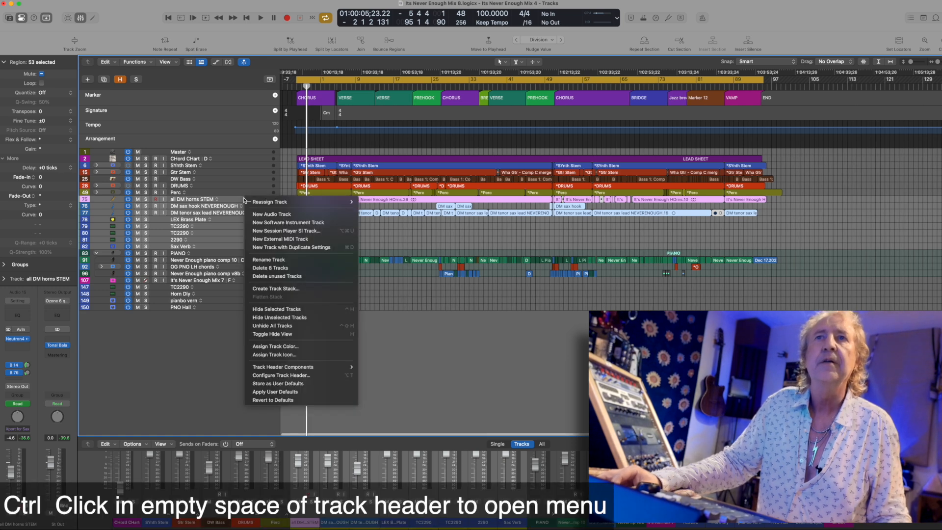
left_click(287, 290)
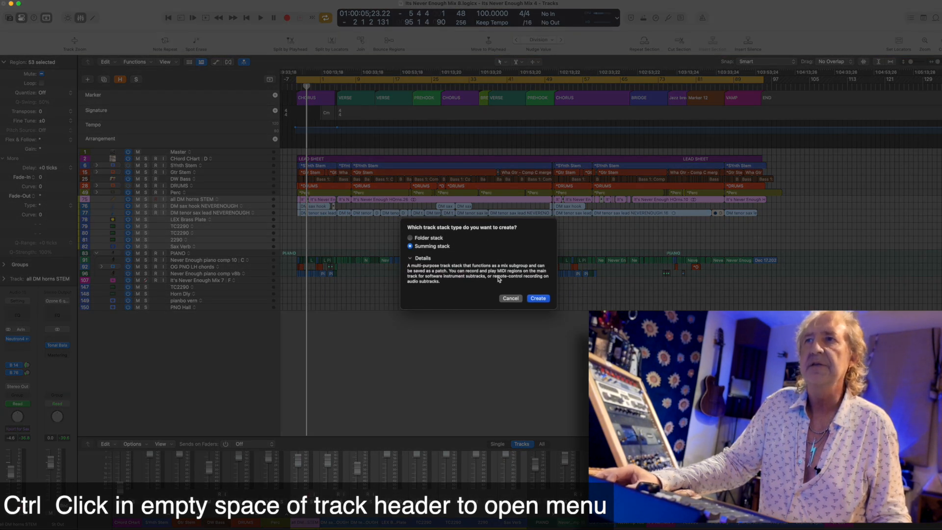
left_click(538, 298)
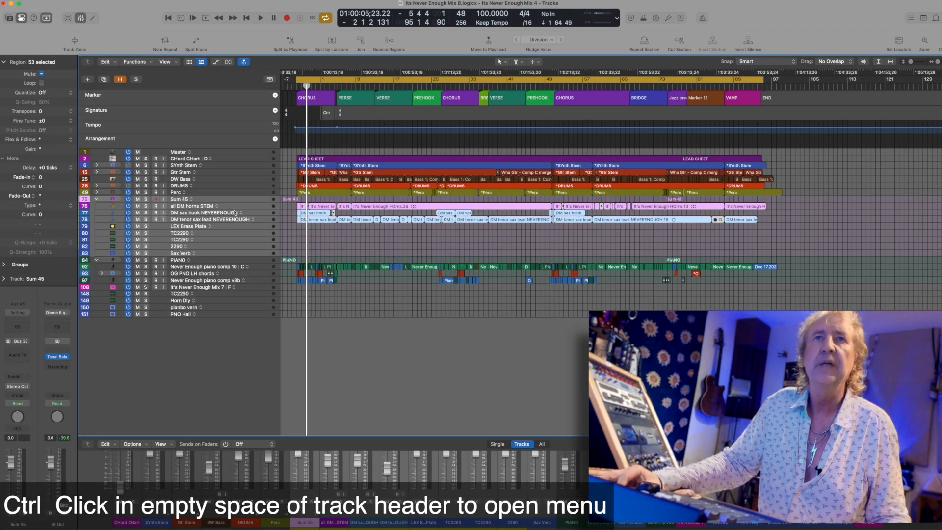
- Rename the new summing stack as HOrn Stem and collapse it
double_click(173, 198)
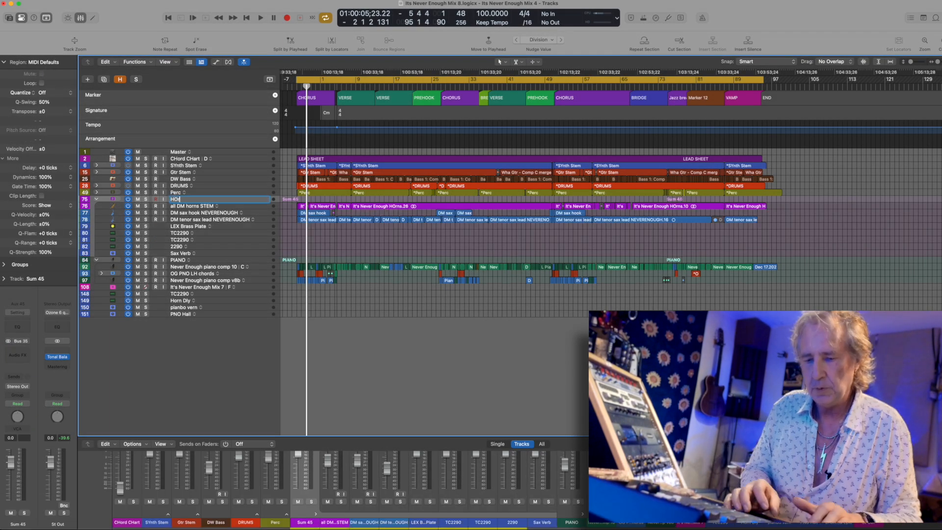
key("Return")
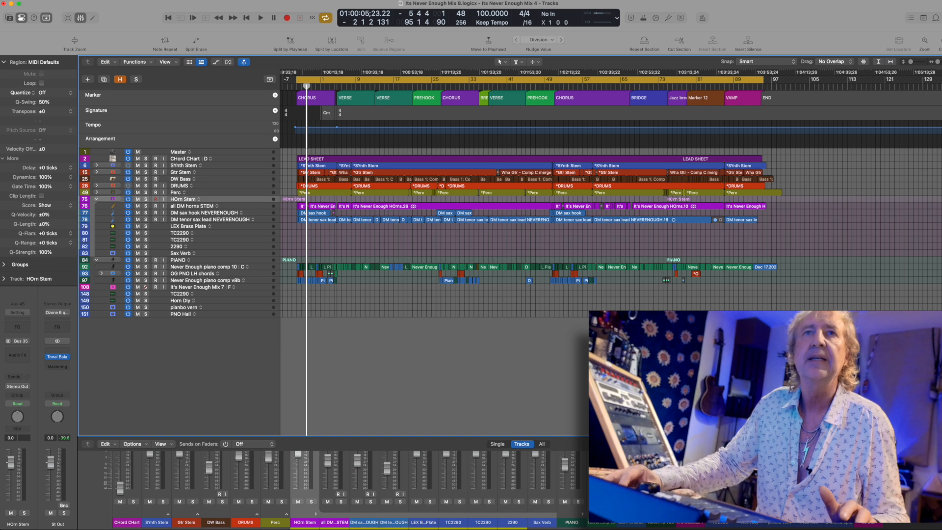
left_click(97, 199)
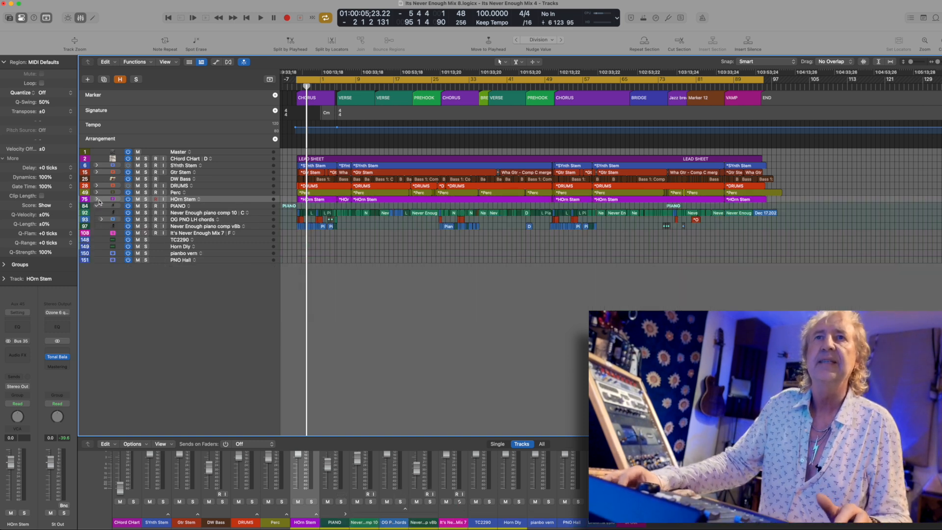
- Collapse the PIANO and HOrn Stem stacks
left_click(238, 207)
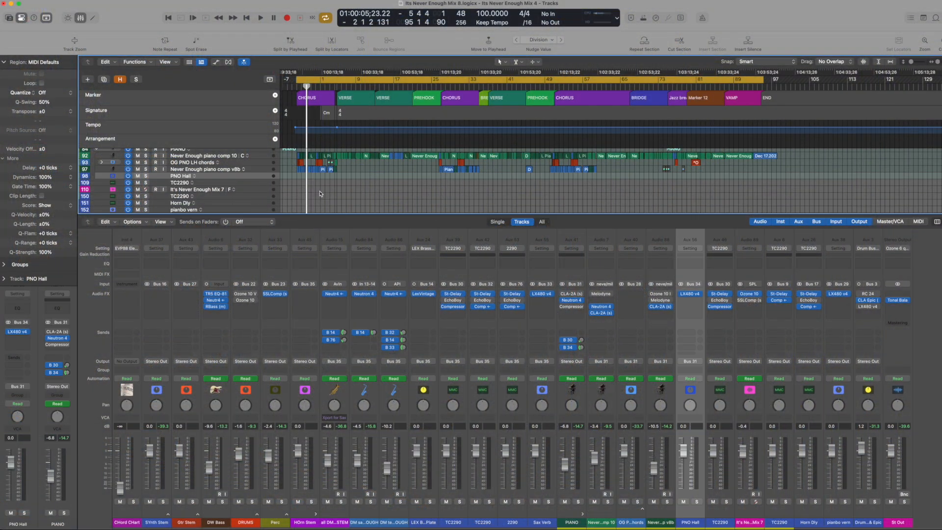
scroll(320, 194, "up", 2)
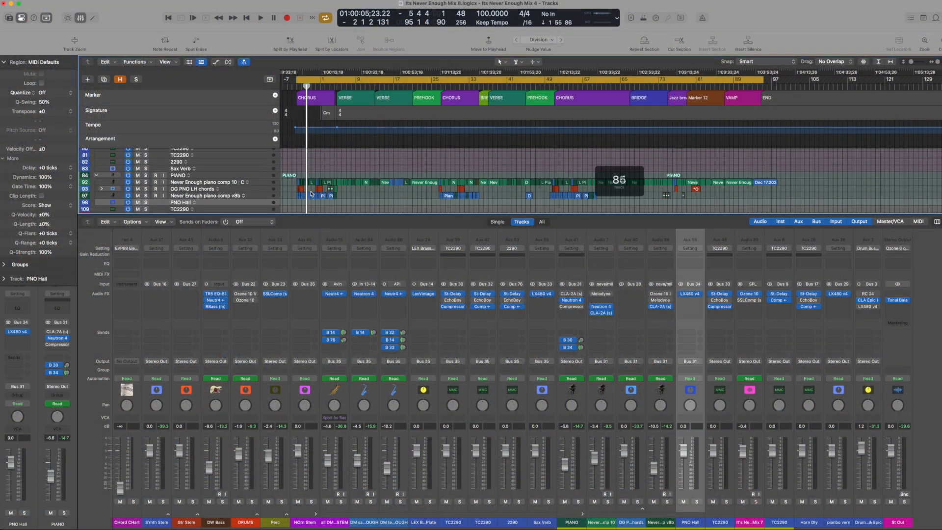
left_click(96, 161)
scroll(220, 186, "up", 3)
scroll(123, 167, "up", 3)
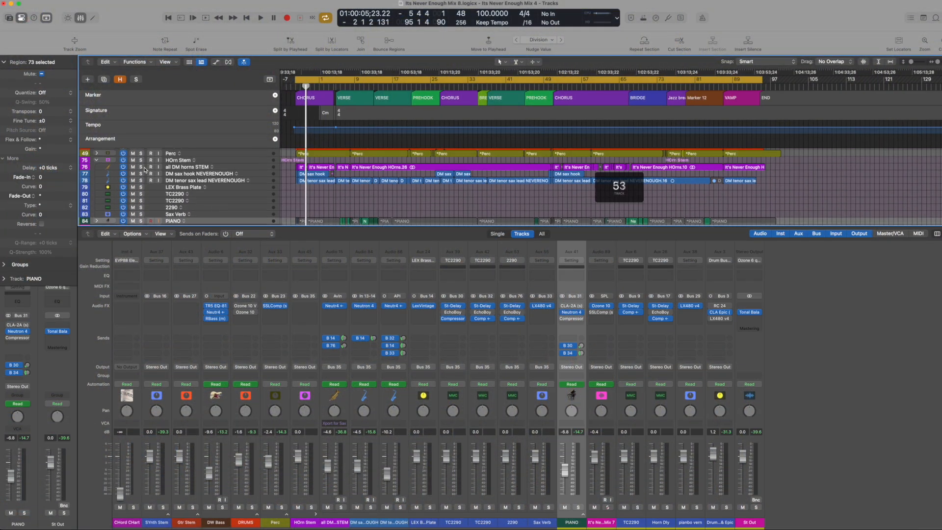
left_click(97, 163)
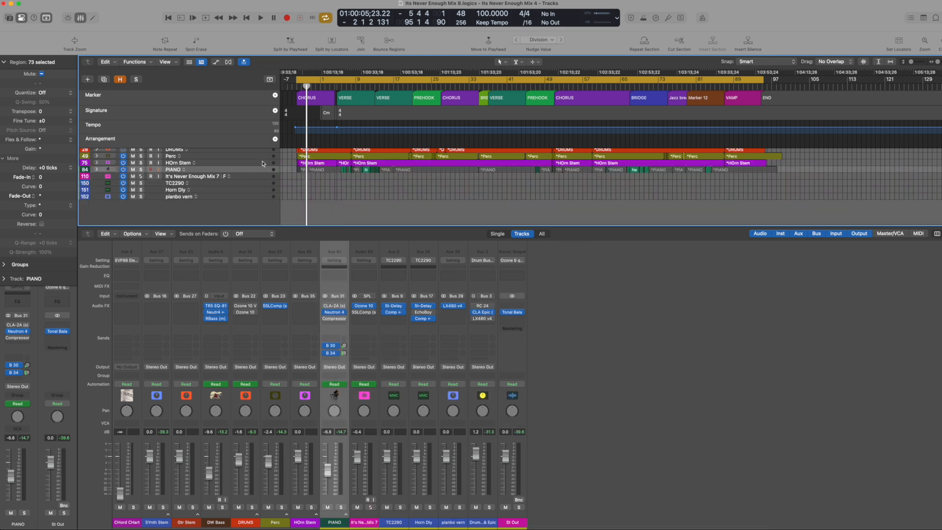
- Delete the leftover TC2290, Horn Dly and pianbo vern tracks below It's Never Enough Mix 7
scroll(263, 164, "up", 3)
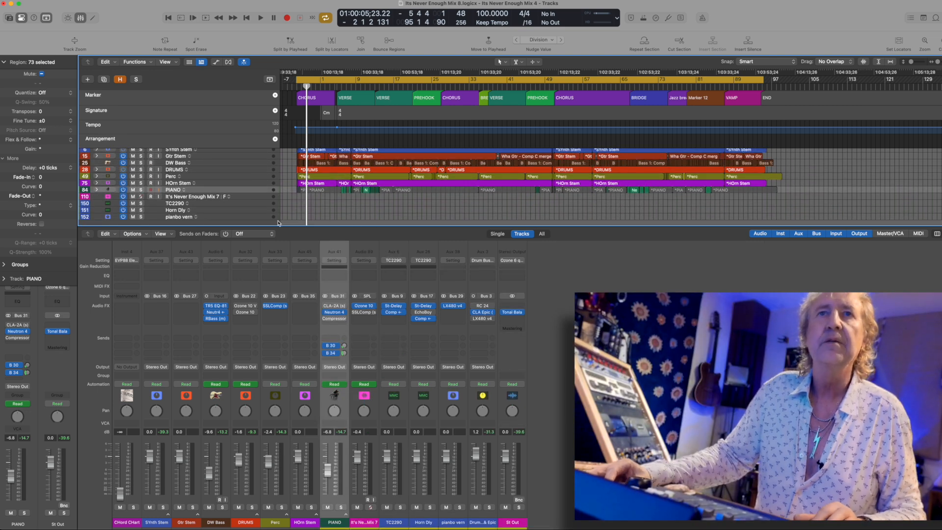
left_click(210, 204)
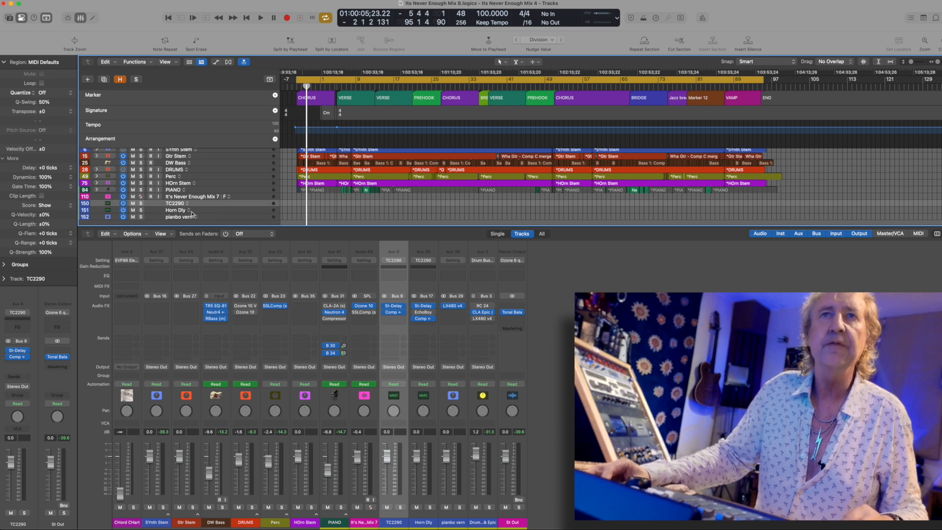
left_click(210, 217, "shift")
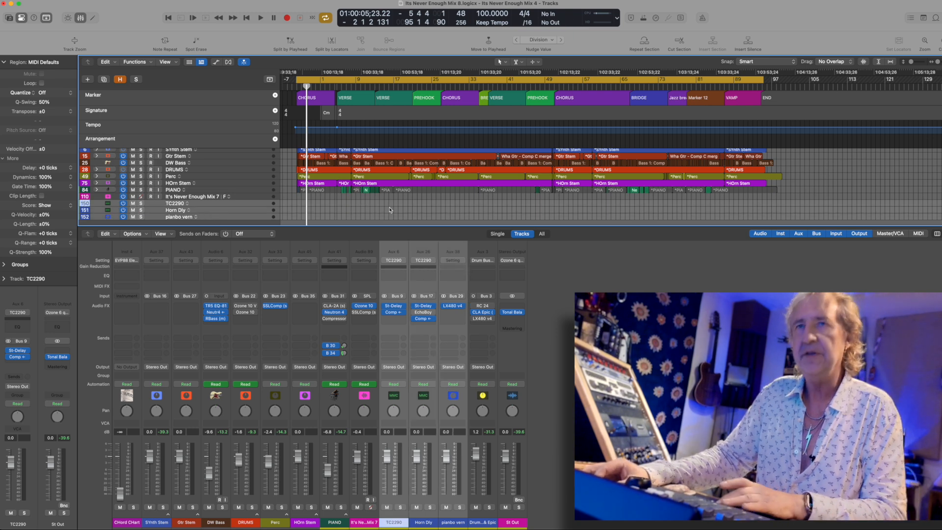
key("super+BackSpace")
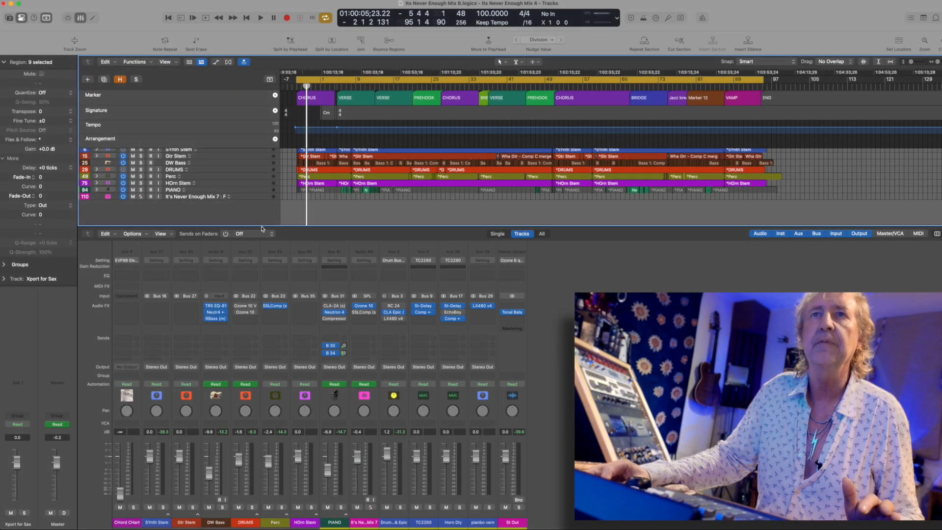
- Enlarge the tracks area and hide the It's Never Enough Mix 7 track
left_click_drag(261, 225, 360, 379)
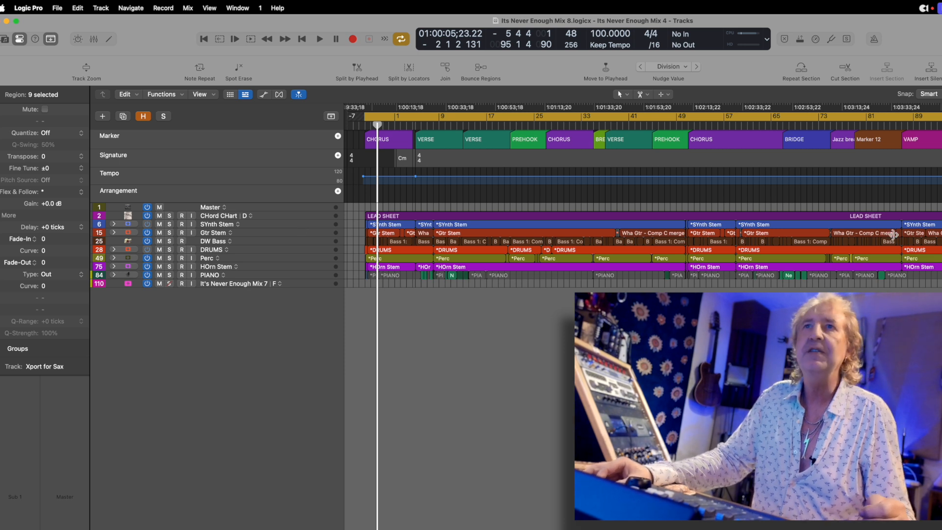
left_click(263, 223)
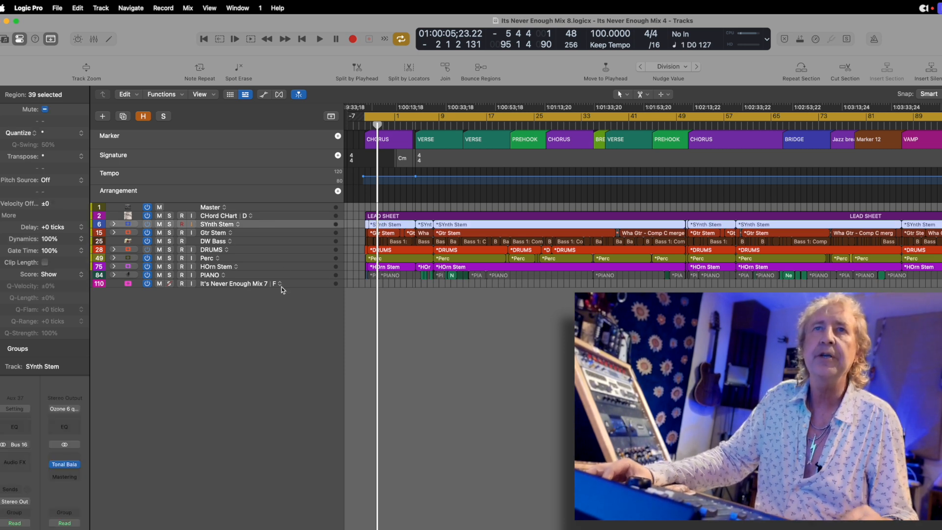
left_click(247, 283)
key("ctrl+h")
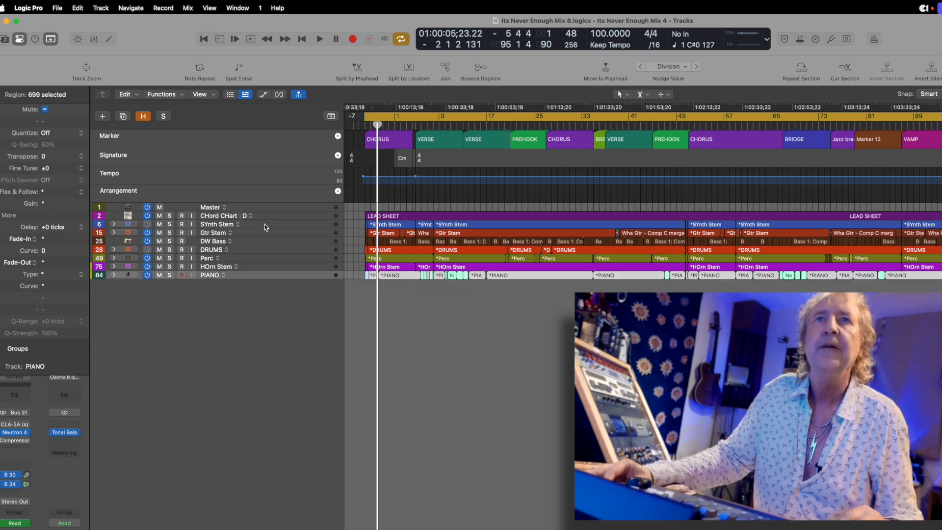
- Select the seven tracks from SYnth Stem through PIANO and start exporting them as audio files
left_click(265, 227)
key("super+a")
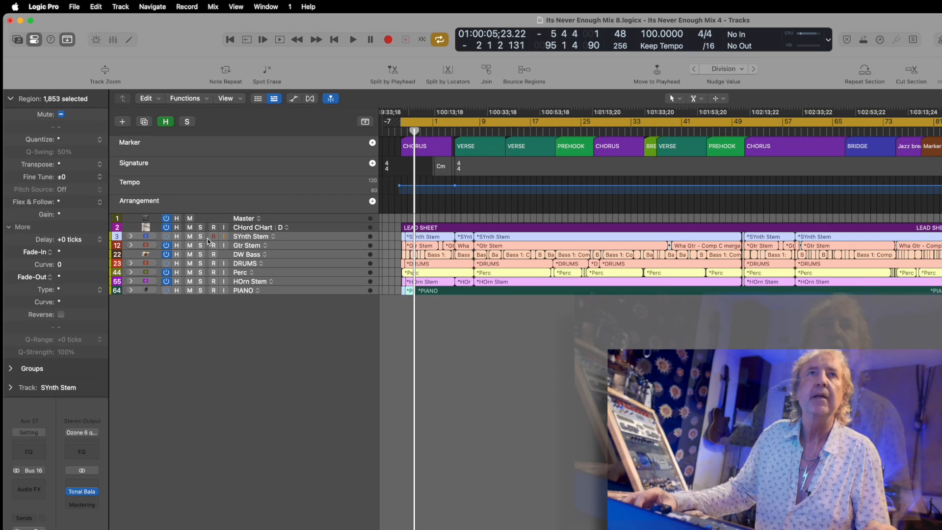
left_click(76, 6)
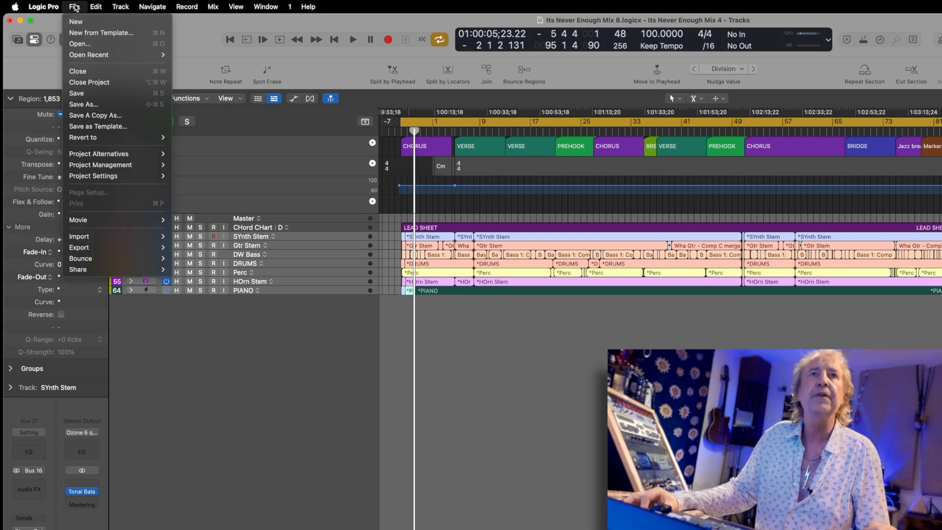
mouse_move(114, 251)
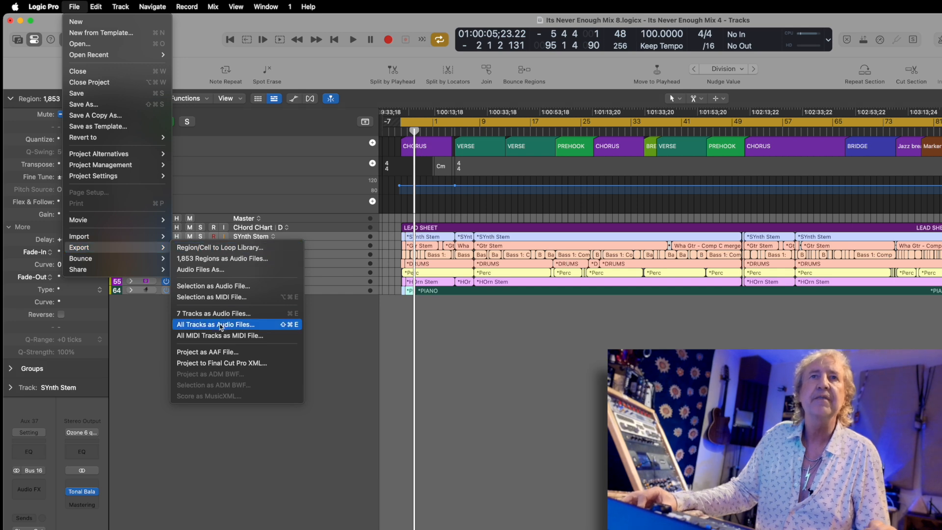
left_click(224, 314)
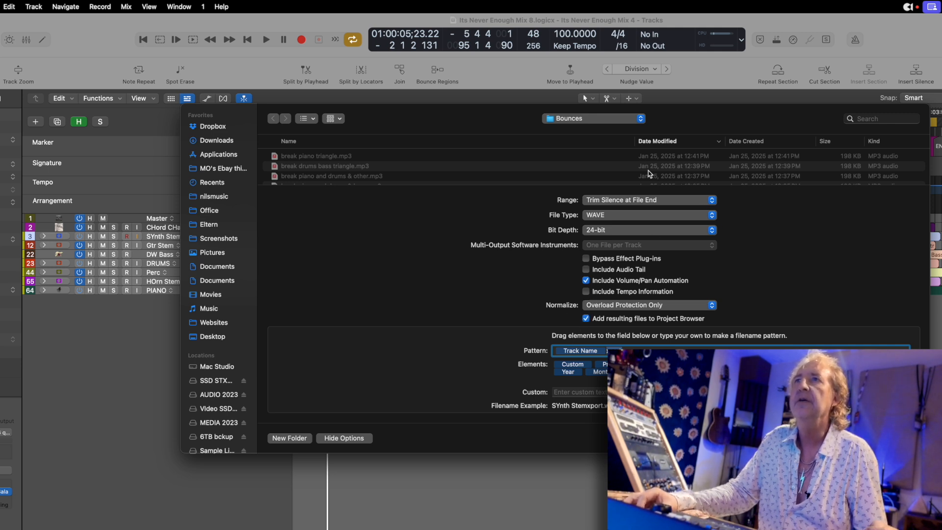
- Create a folder named Xports on the Desktop and export the selected stems into it as 24-bit WAVE files
left_click(212, 336)
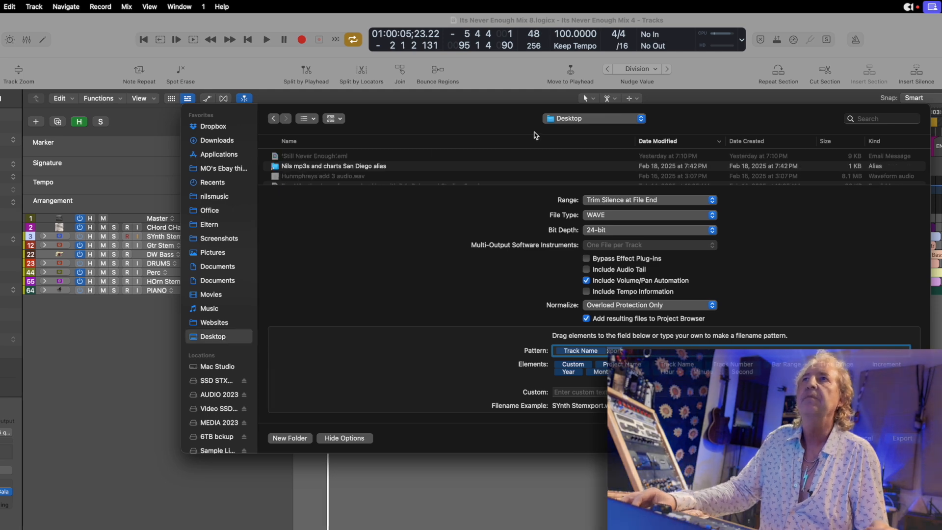
left_click(289, 438)
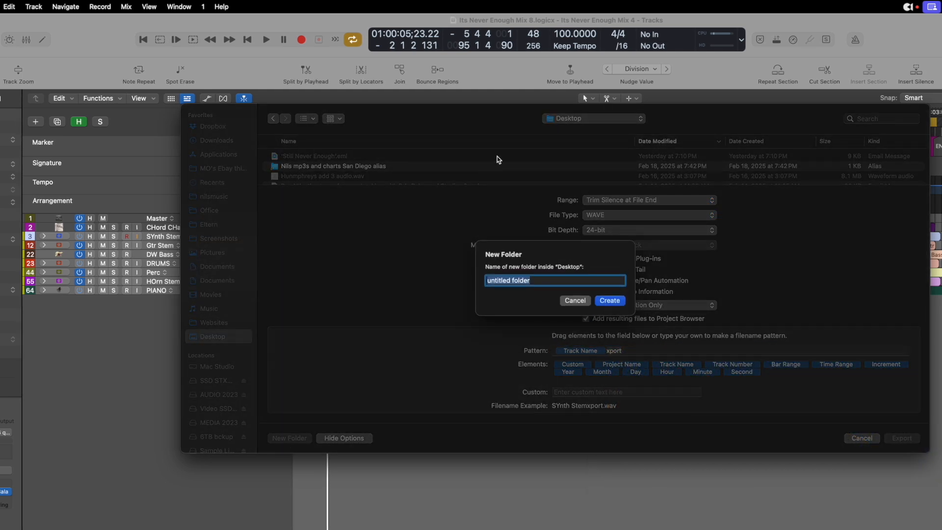
type("Xports")
left_click(609, 301)
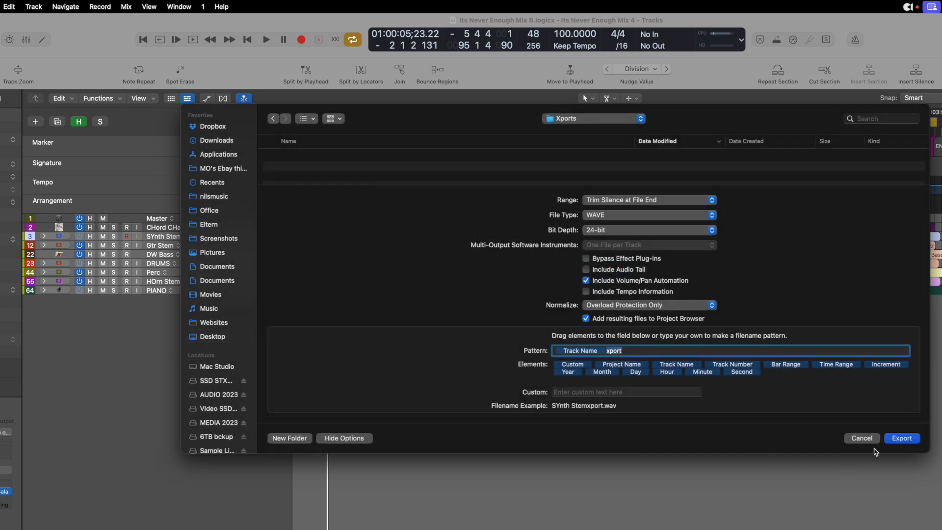
left_click(895, 441)
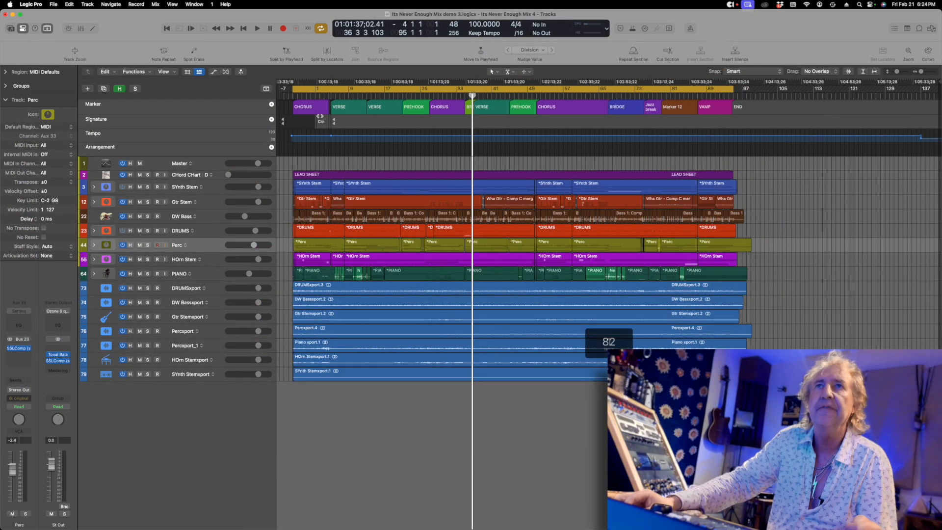
- Solo the seven exported tracks from DRUMSxport through SYnth Stemxport and play them from the start of the song
key("Return")
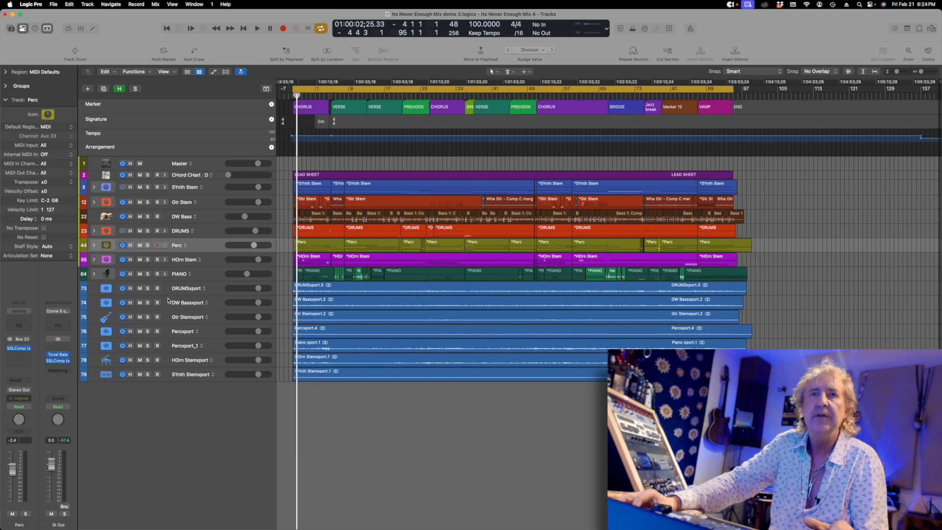
left_click_drag(149, 293, 149, 374)
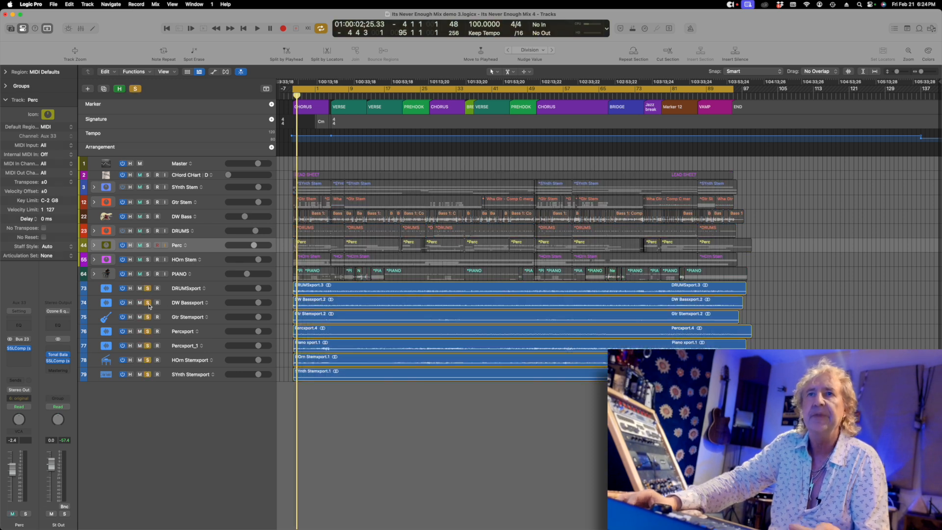
key("space")
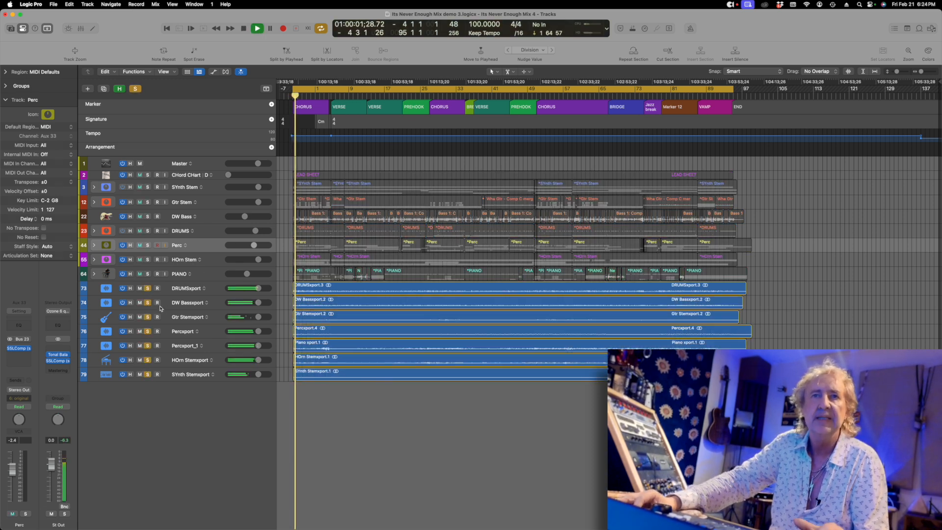
- Audition DRUMSxport alone and together with Gtr Stemxport, solo DW Bassxport, and stop playback and clear the solos
left_click_drag(147, 302, 148, 374)
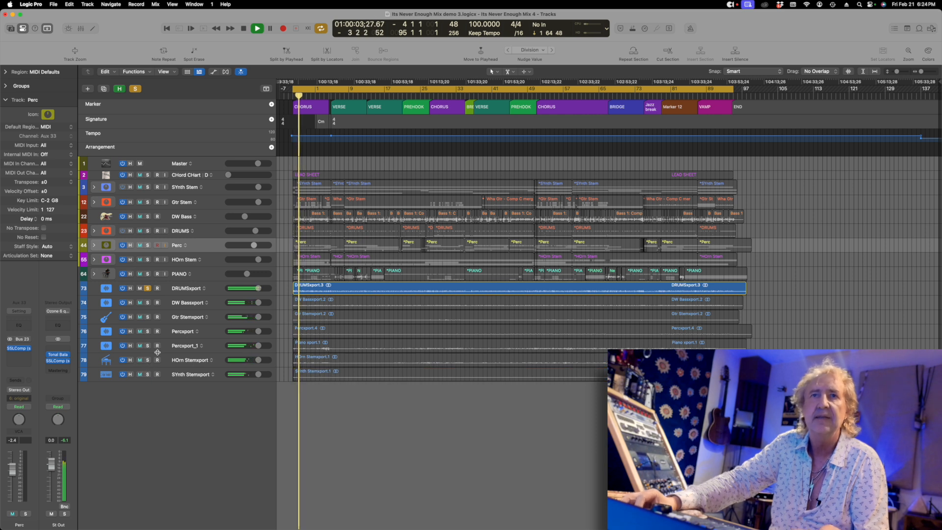
left_click(148, 316)
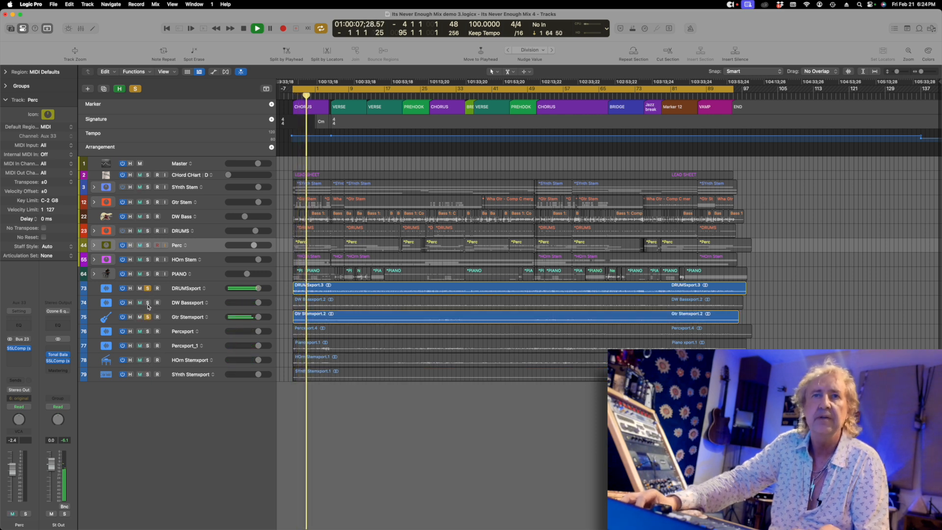
left_click(147, 317)
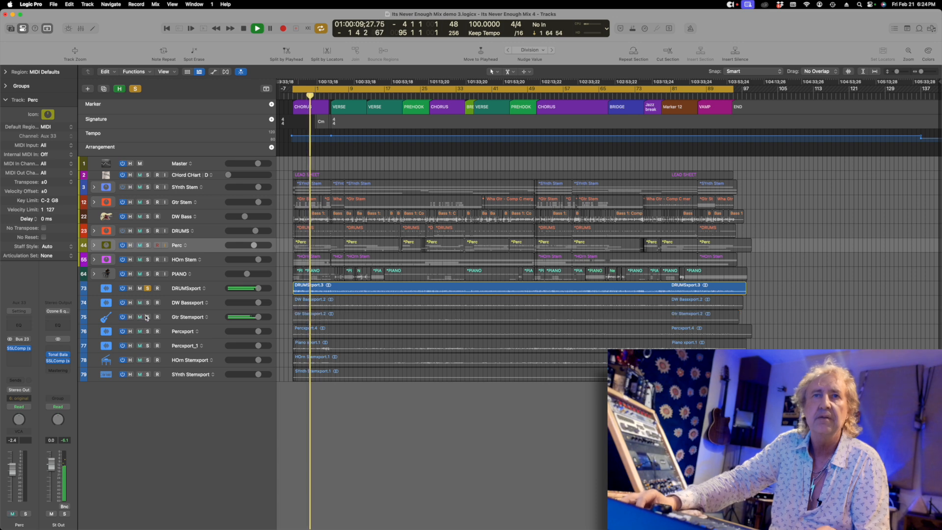
left_click(147, 288)
left_click(148, 302)
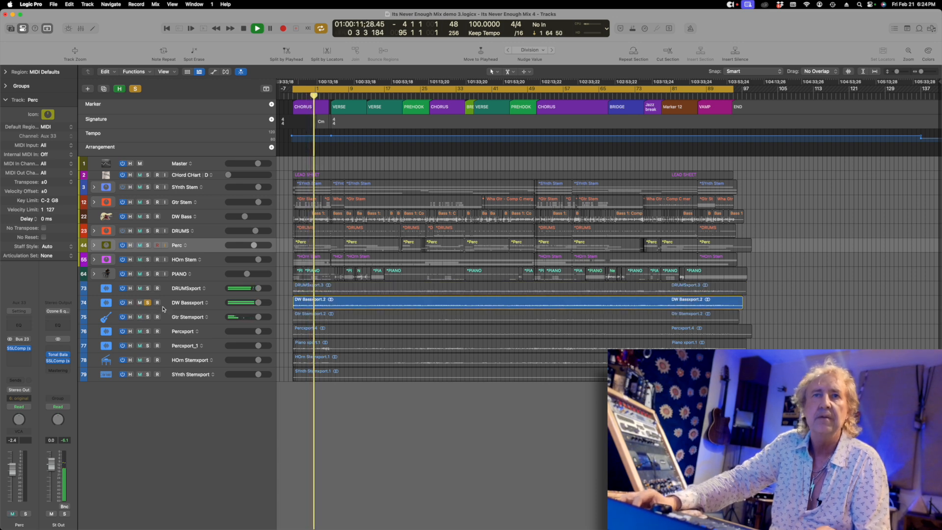
key("space")
left_click(148, 302)
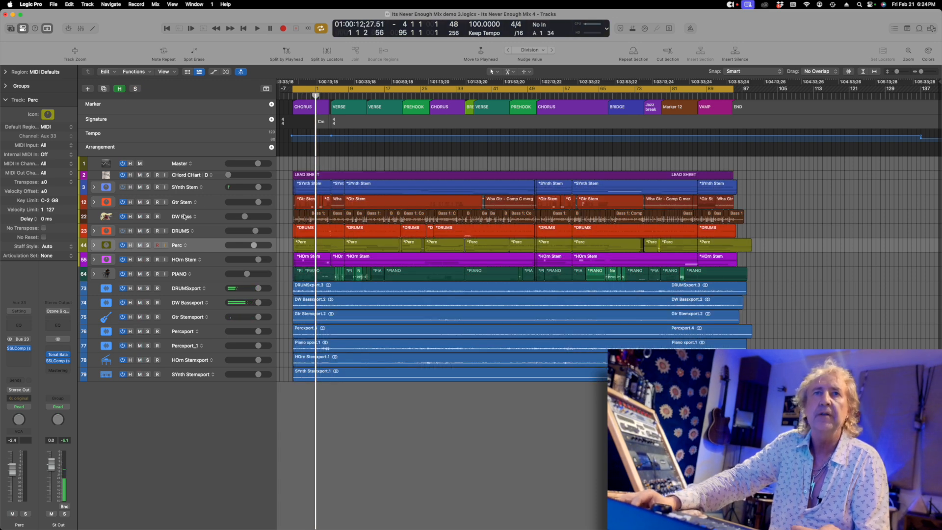
- Solo the original tracks from CHord CHart through HOrn Stem, play them briefly, and clear the solos
left_click_drag(148, 174, 146, 263)
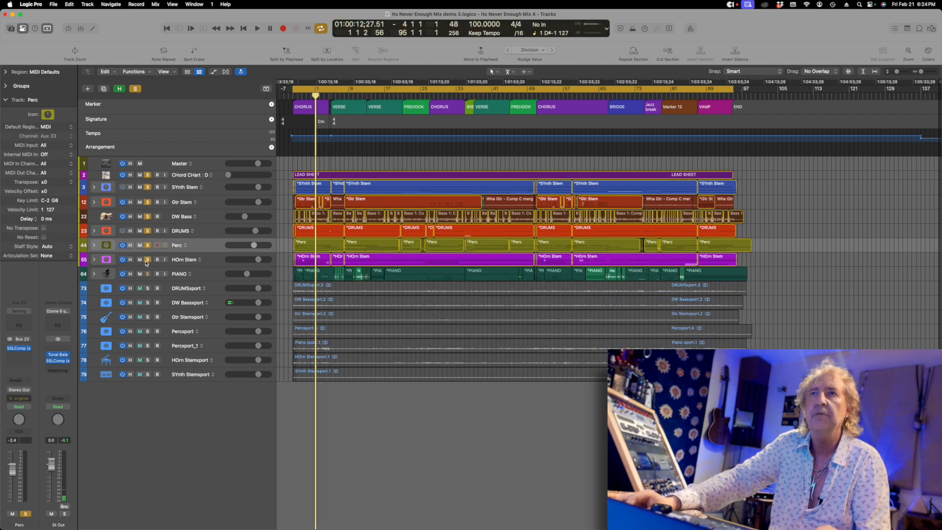
key("space")
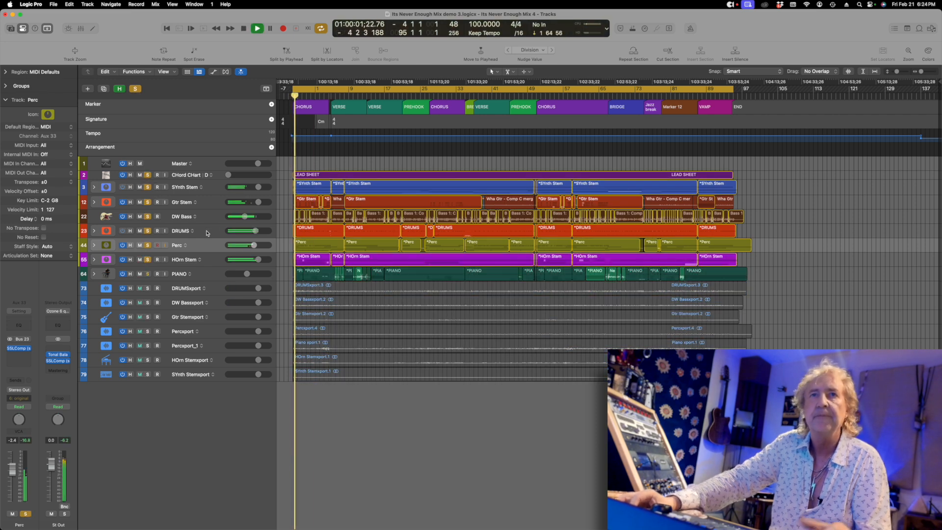
key("space")
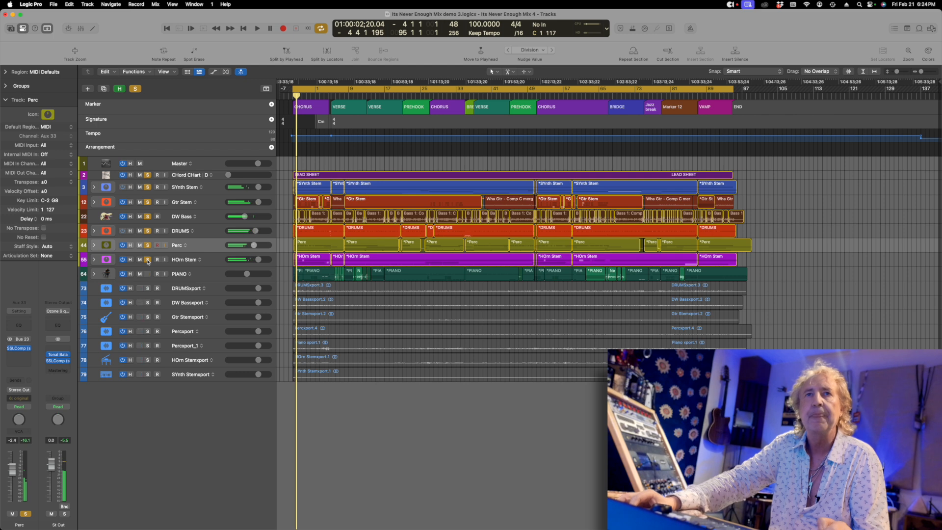
left_click(147, 259)
left_click_drag(146, 175, 152, 244)
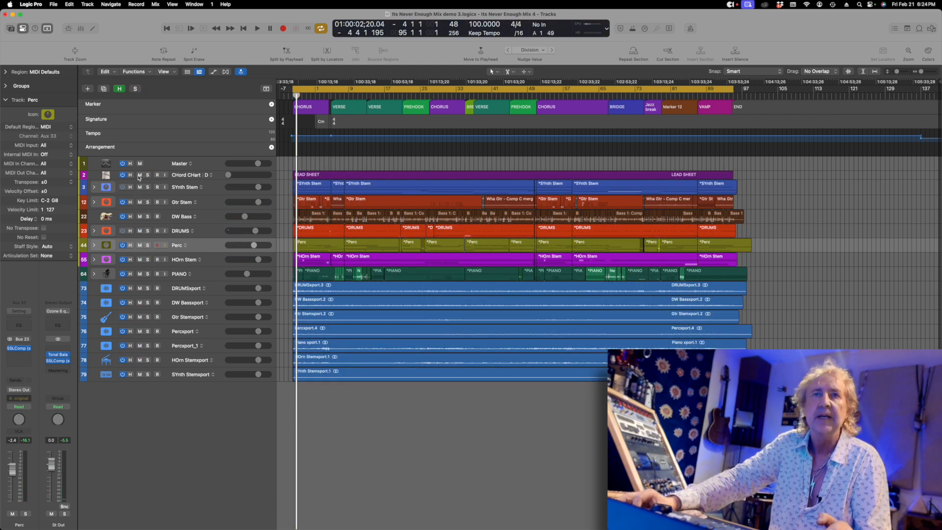
- Mute the original tracks from CHord CHart through HOrn Stem and look inside the DRUMS stack
left_click_drag(138, 177, 135, 264)
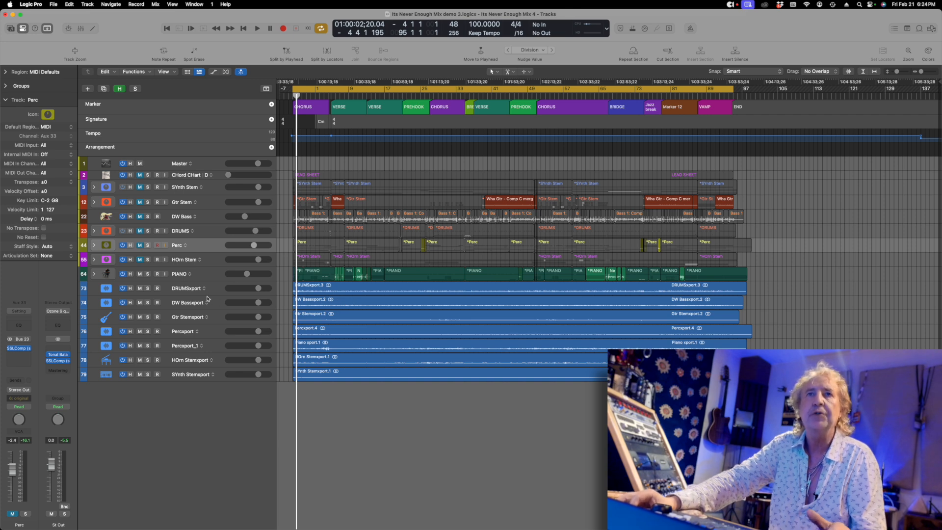
scroll(211, 222, "down", 1)
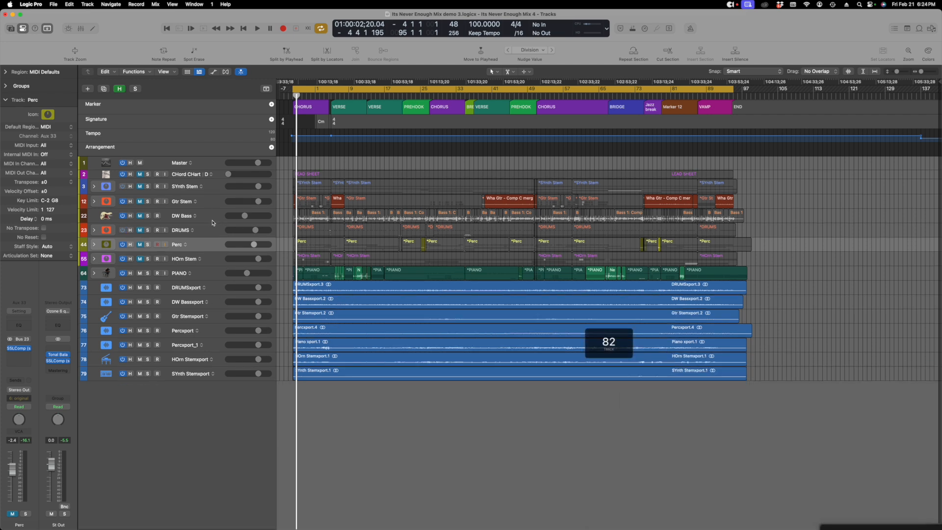
left_click(94, 230)
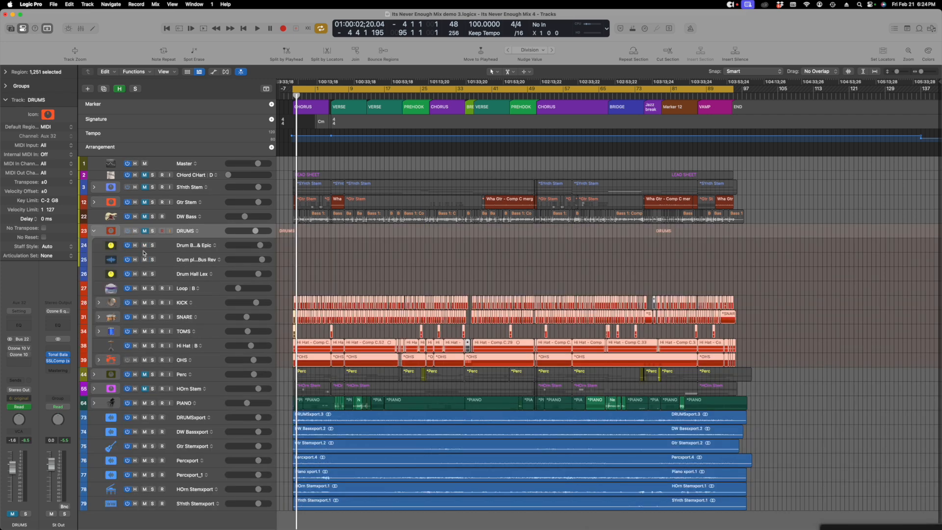
left_click(93, 231)
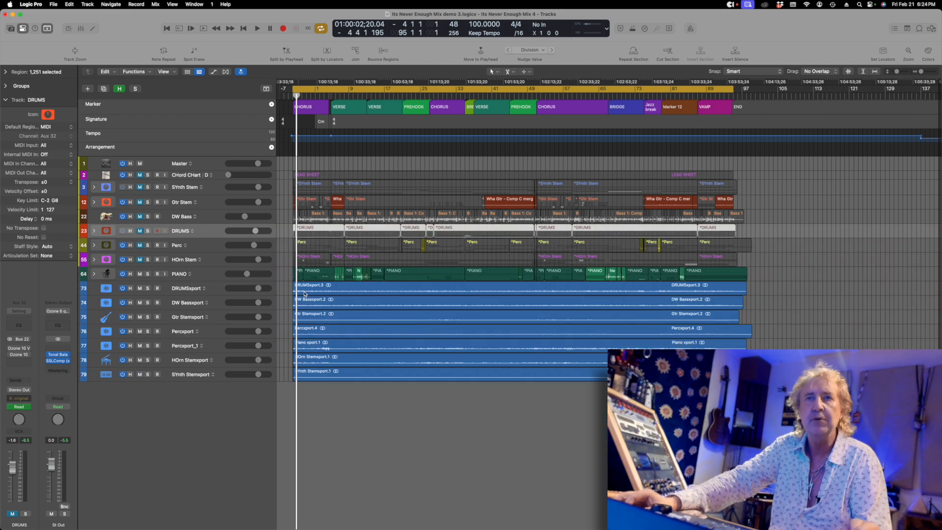
- Solo the Percxport track and play it from within the first verse
left_click(187, 332)
left_click(147, 331)
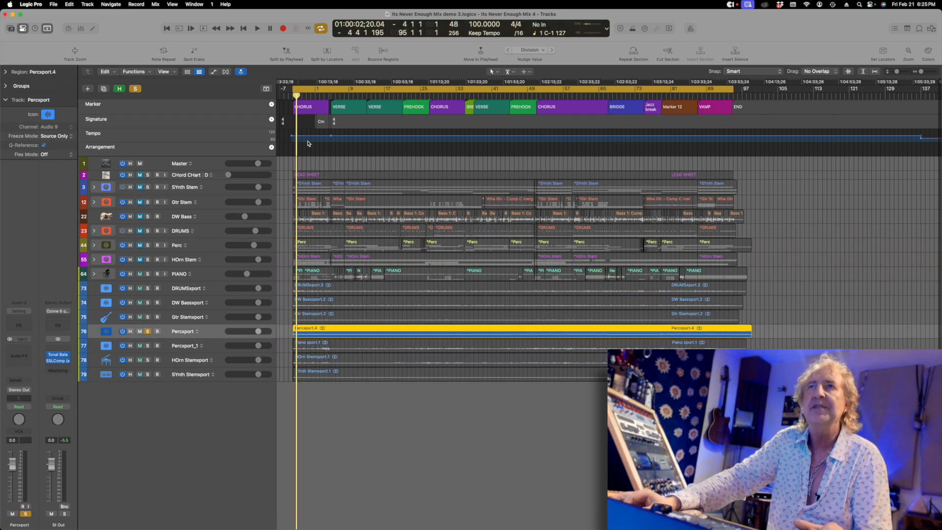
left_click(358, 95)
key("space")
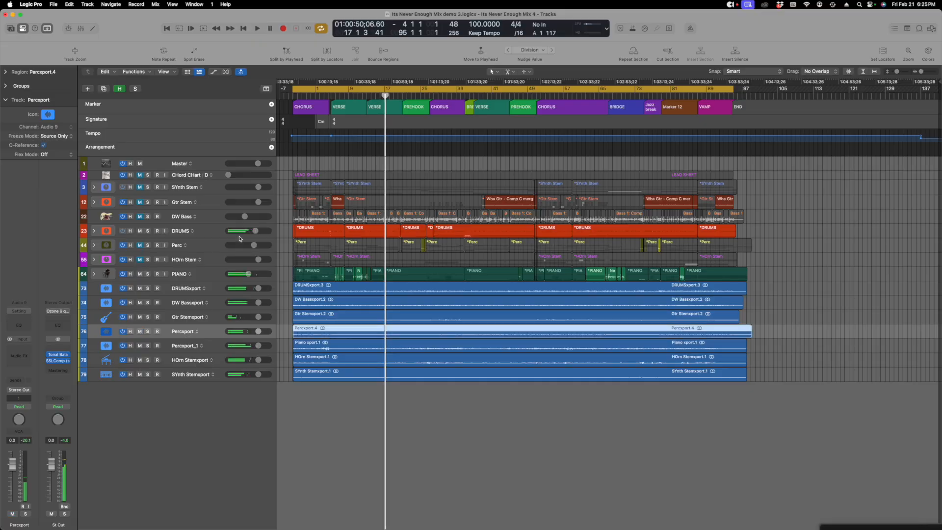
- Expand the Perc stack and set the input of its Drum Bus RC24 & Epic return to Bus 129 in the mixer
left_click(94, 246)
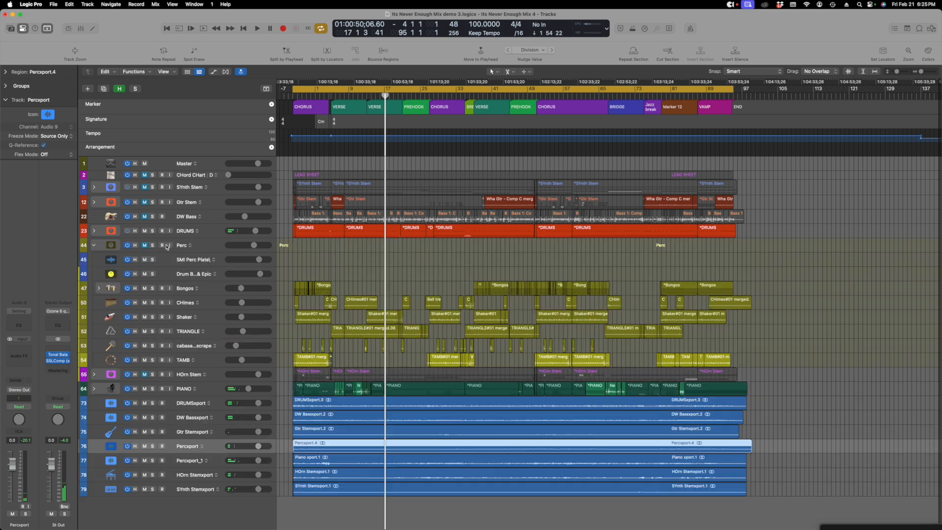
left_click(175, 275)
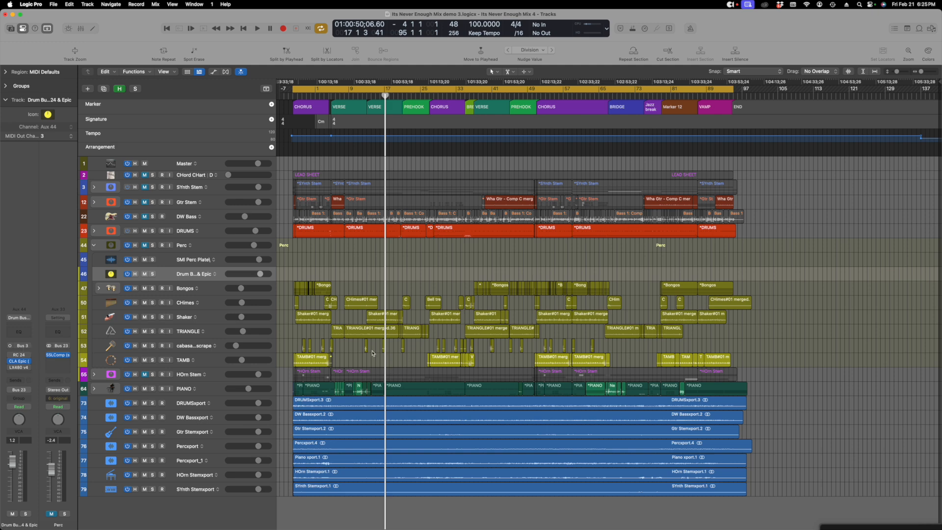
key("x")
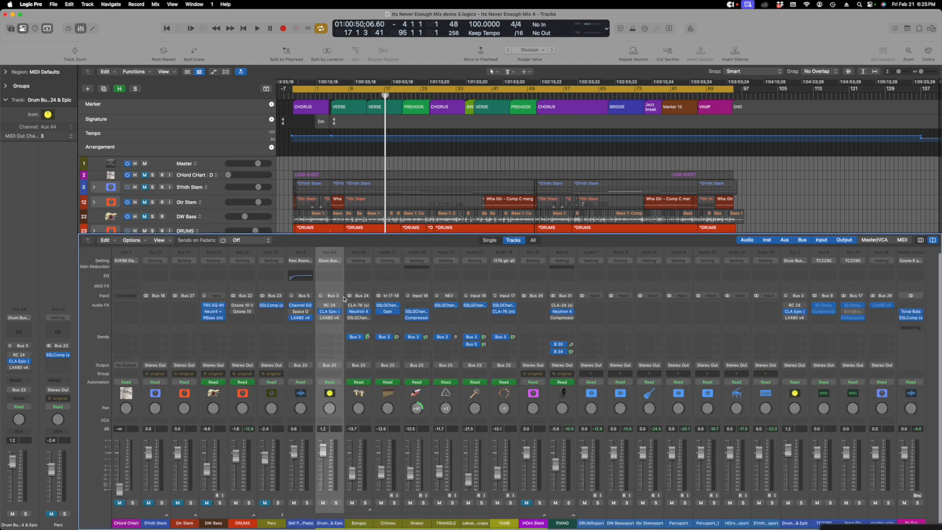
left_click(332, 297)
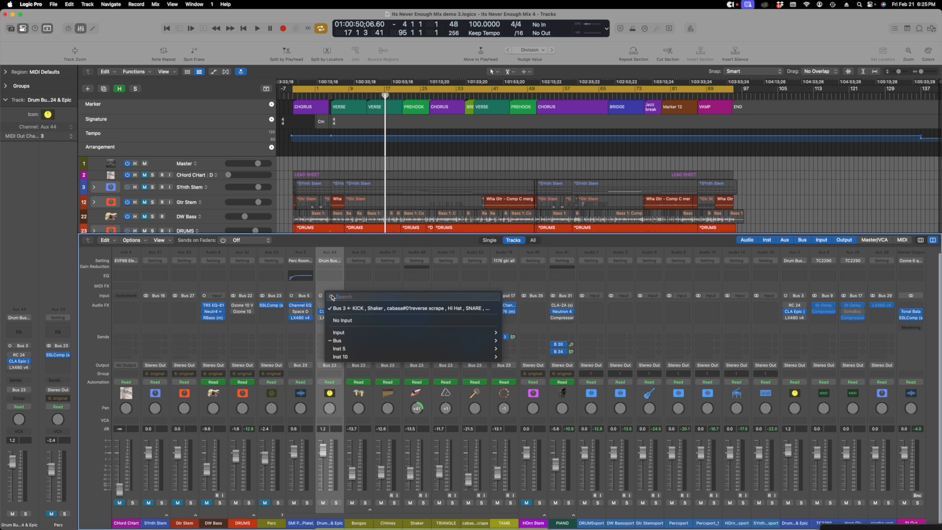
mouse_move(351, 341)
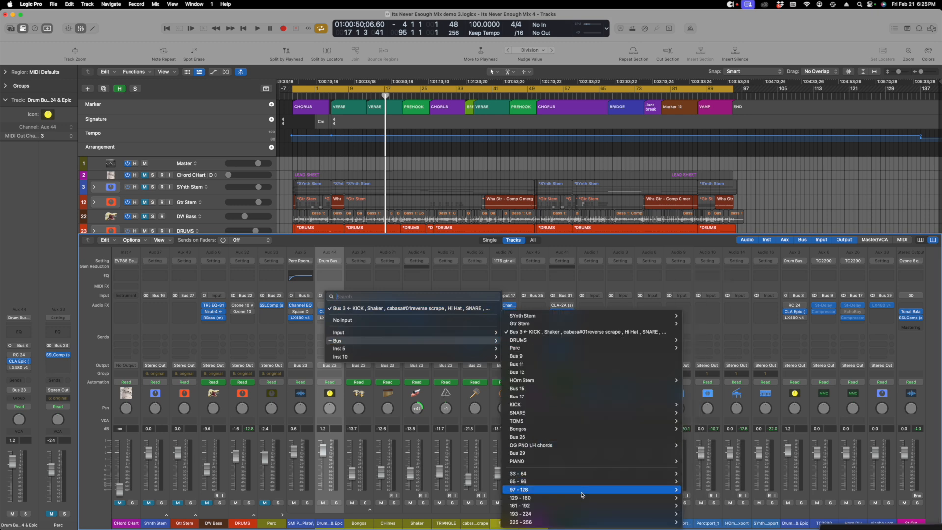
mouse_move(588, 497)
left_click(700, 272)
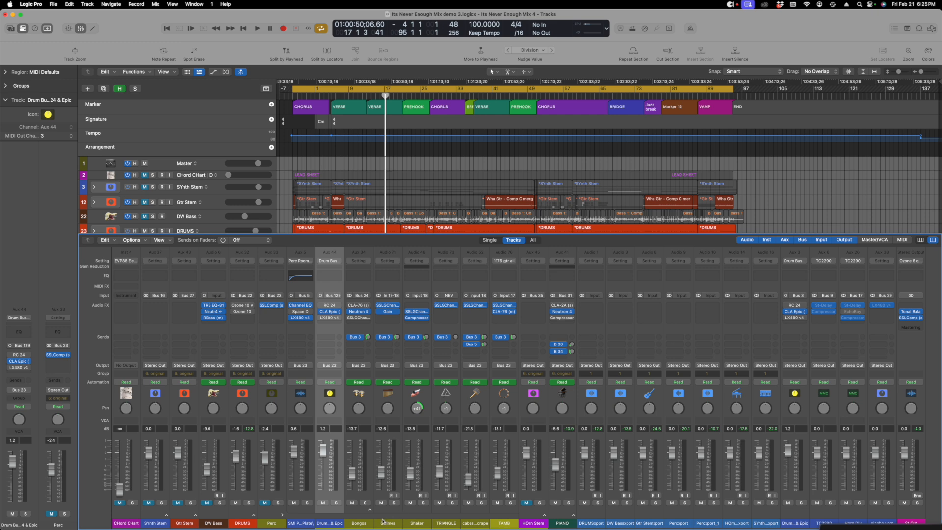
- Select the channels from Bongos through TAMB and reroute their Bus 3 send to Bus 129
left_click(360, 524)
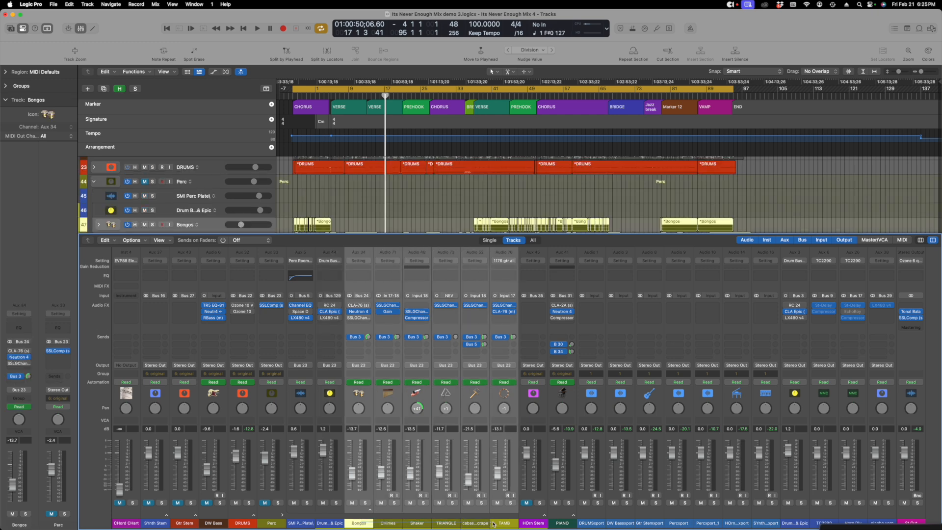
left_click(365, 337)
mouse_move(373, 414)
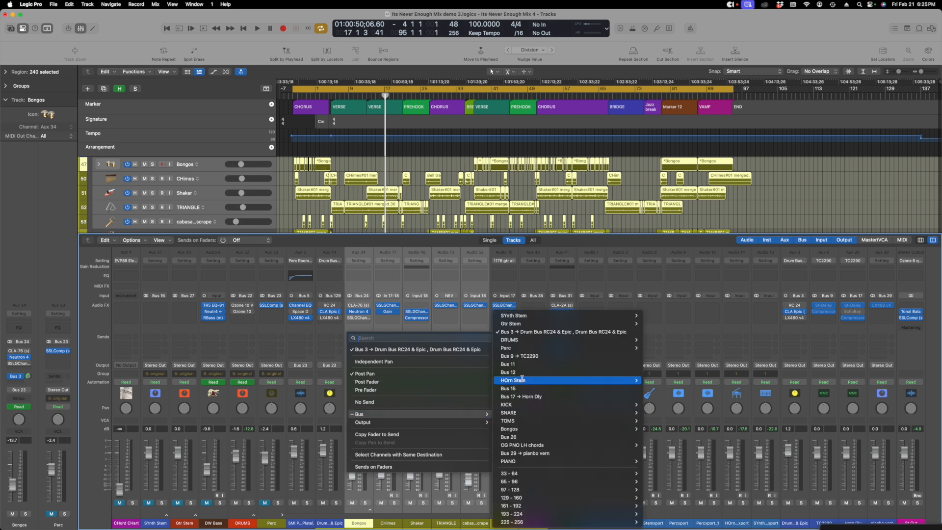
mouse_move(566, 488)
mouse_move(668, 273)
left_click(707, 273)
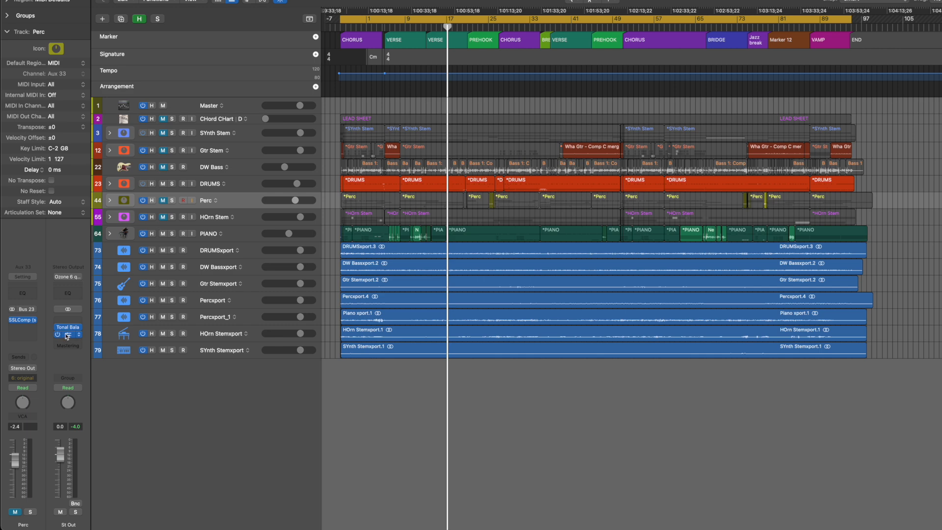
- Open the SSLComp plug-in on the stereo output, examine its settings, and close it
left_click(68, 334)
left_click_drag(414, 36, 732, 28)
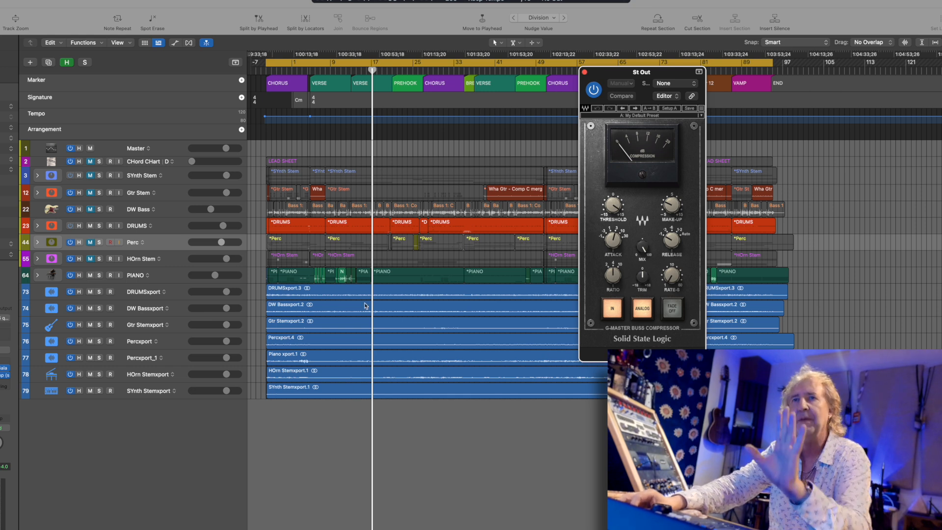
left_click(398, 445)
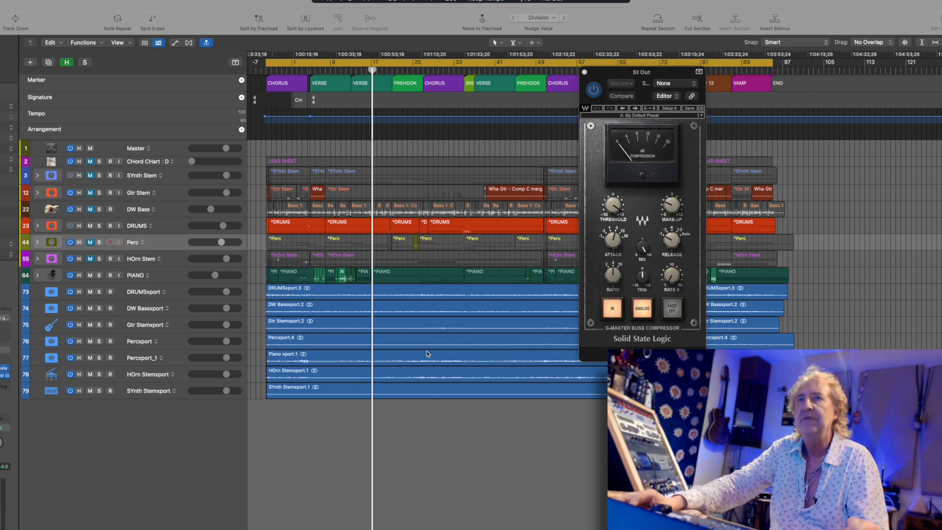
left_click(431, 292)
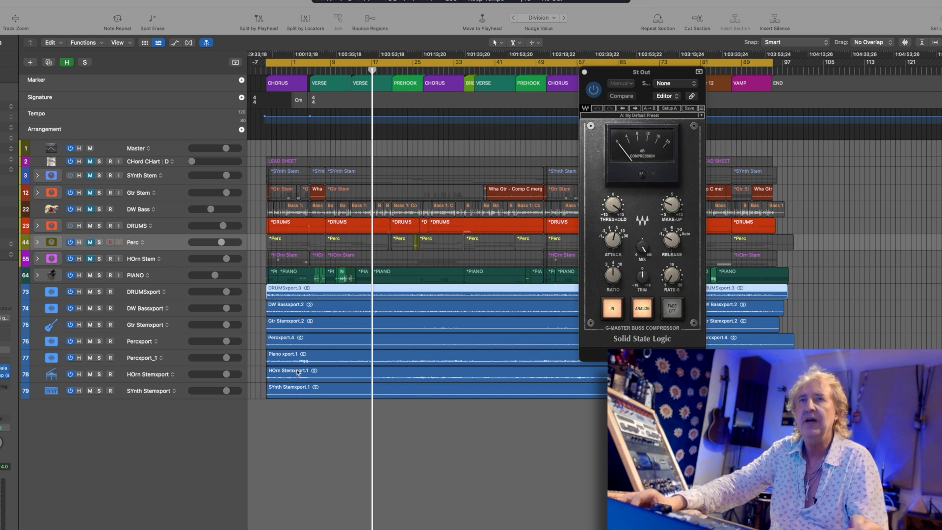
left_click(585, 73)
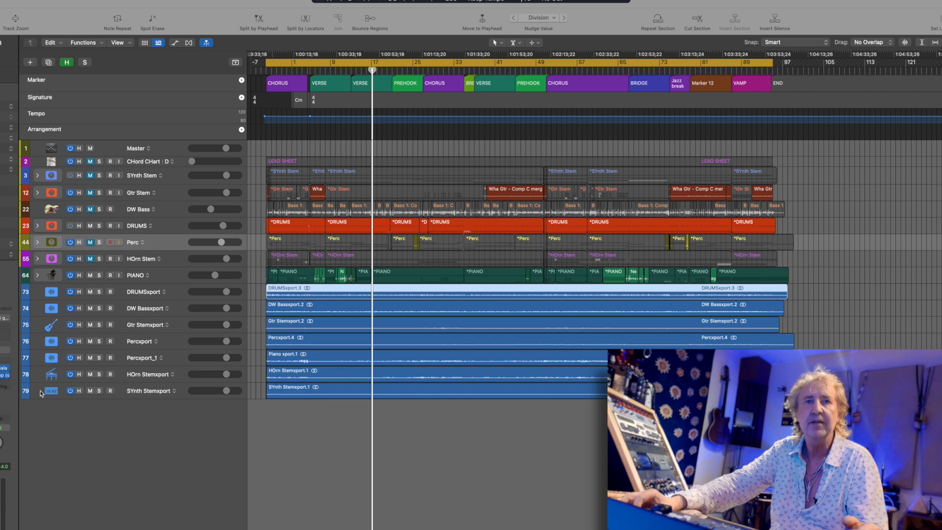
- Solo the DRUMSxport track, bring up the bounce settings, and dismiss them and clear the solo
left_click(99, 292)
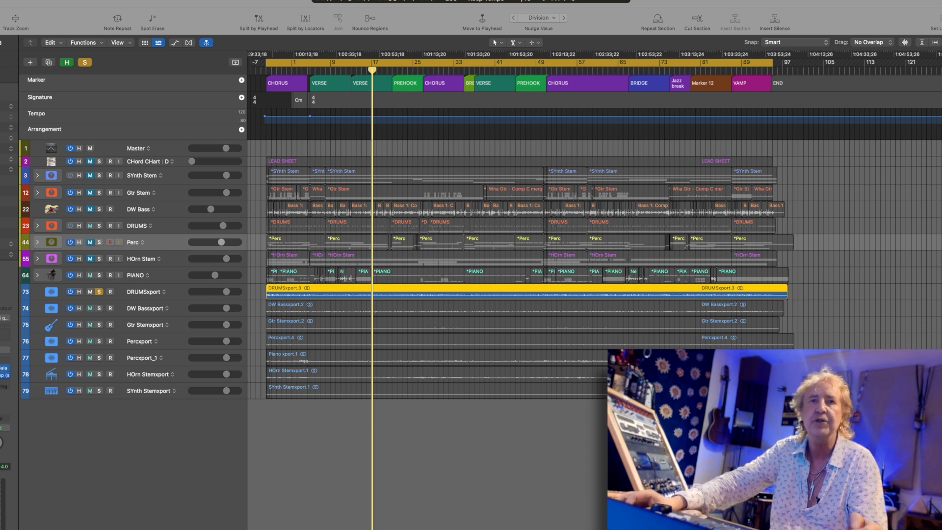
key("super+b")
left_click(559, 246)
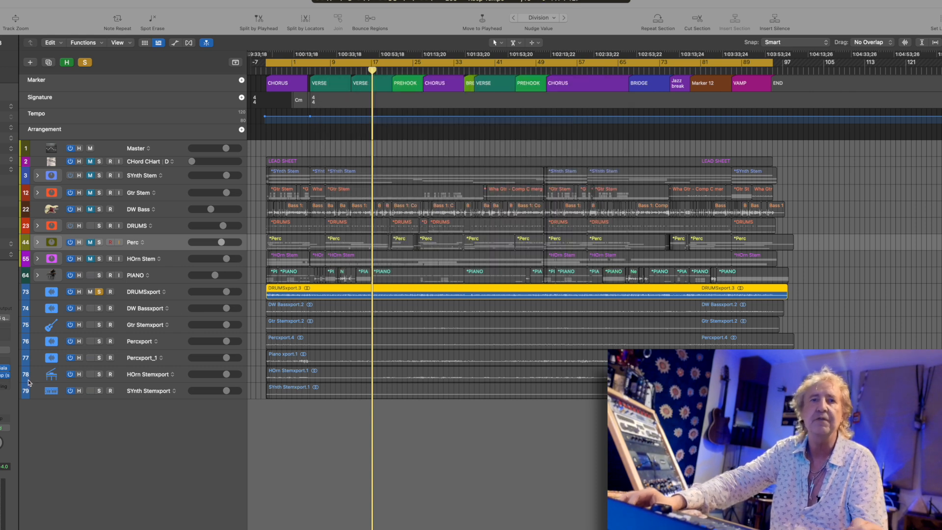
left_click(360, 467)
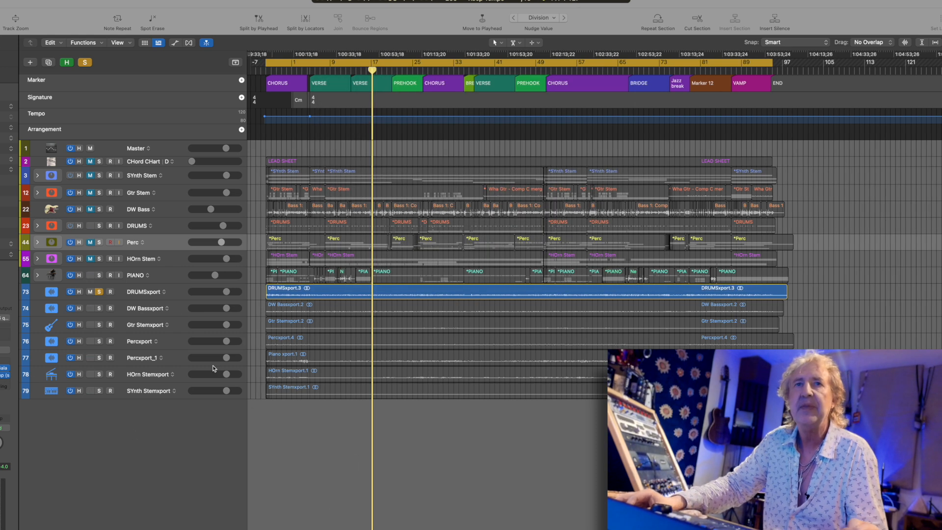
left_click(98, 291)
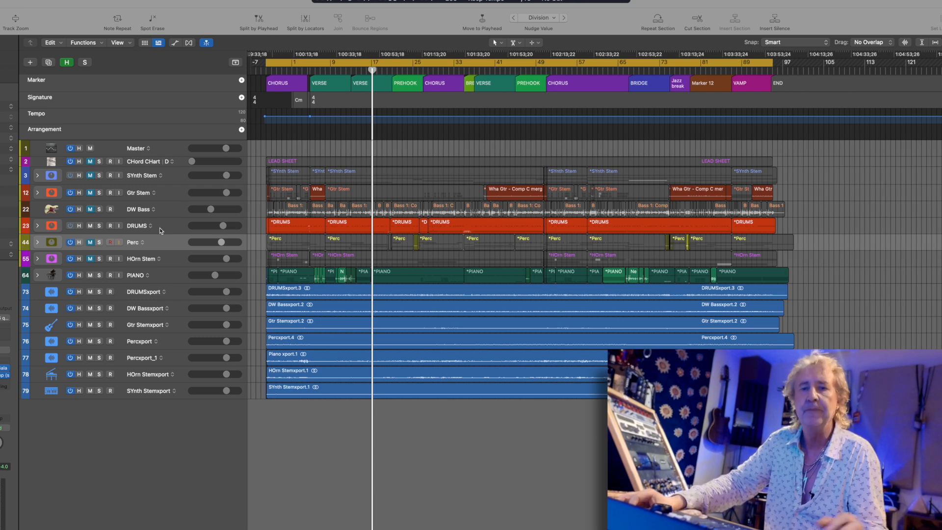
- Show the mixer with the stack and exported stem channel strips
key("x")
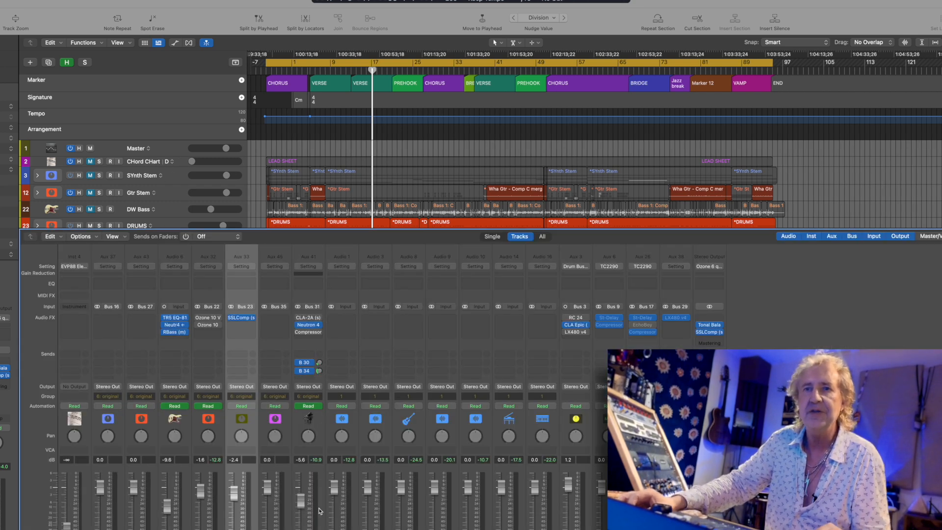